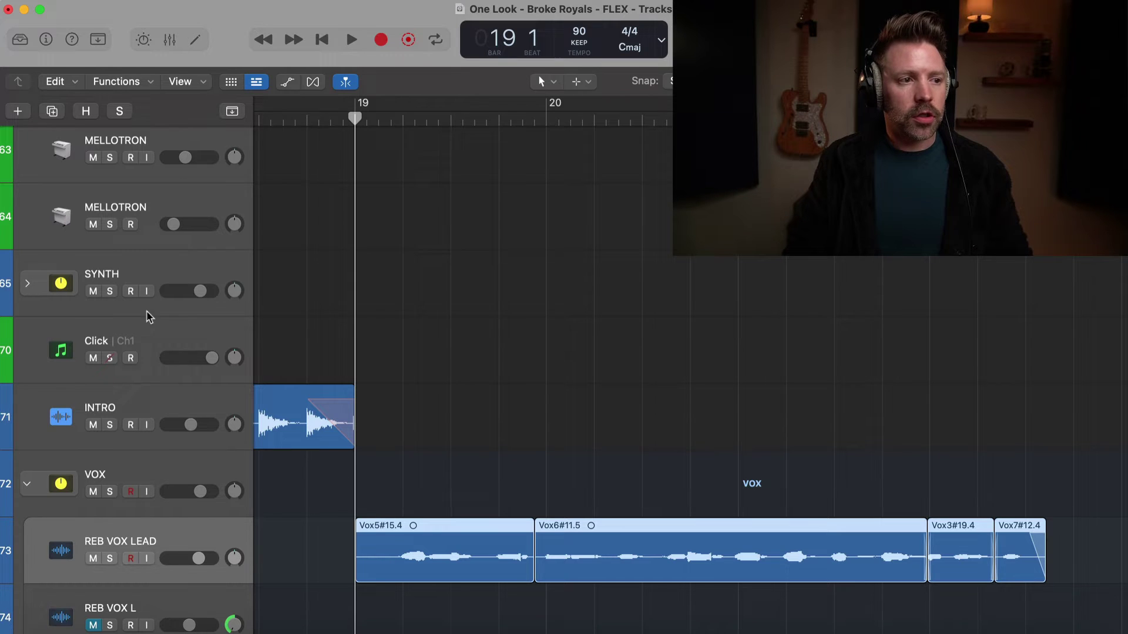
# Open Bounce Track In Place for REB VOX LEAD, targeting a new REB VOX LEAD_bip track with plug-ins bypassed.
pyautogui.click(111, 9)
pyautogui.moveTo(140, 376)
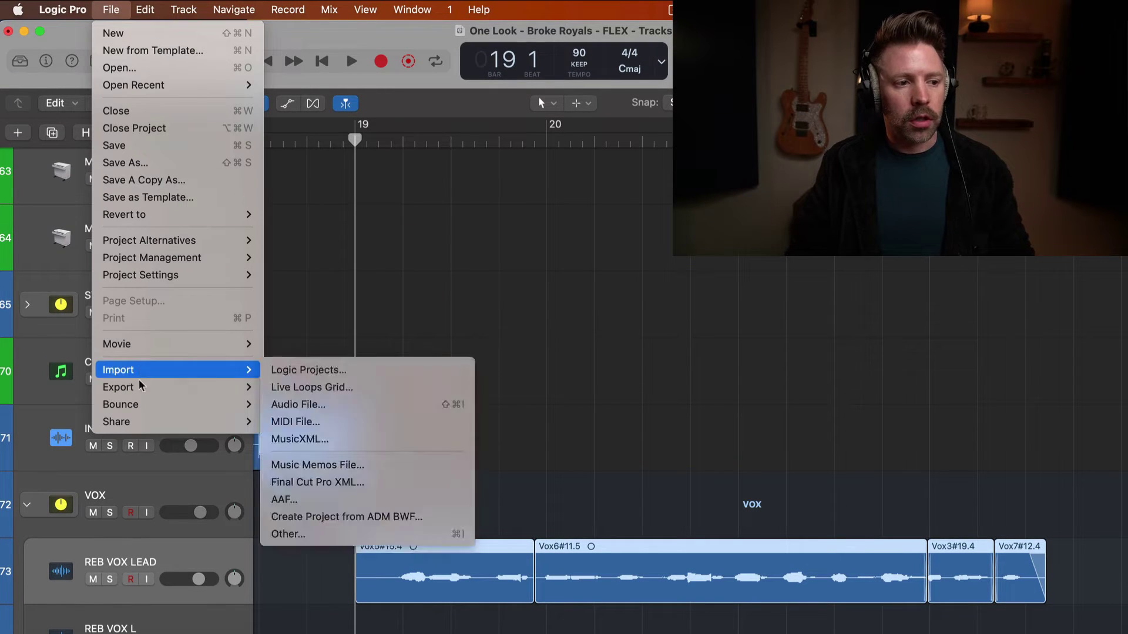
pyautogui.moveTo(140, 404)
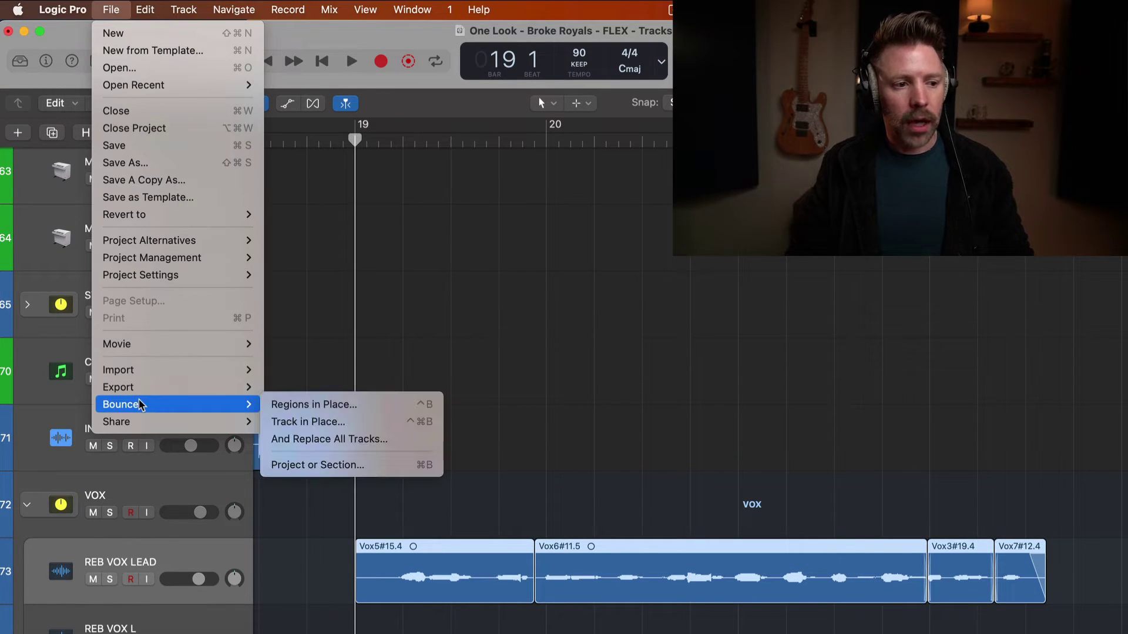
pyautogui.click(320, 423)
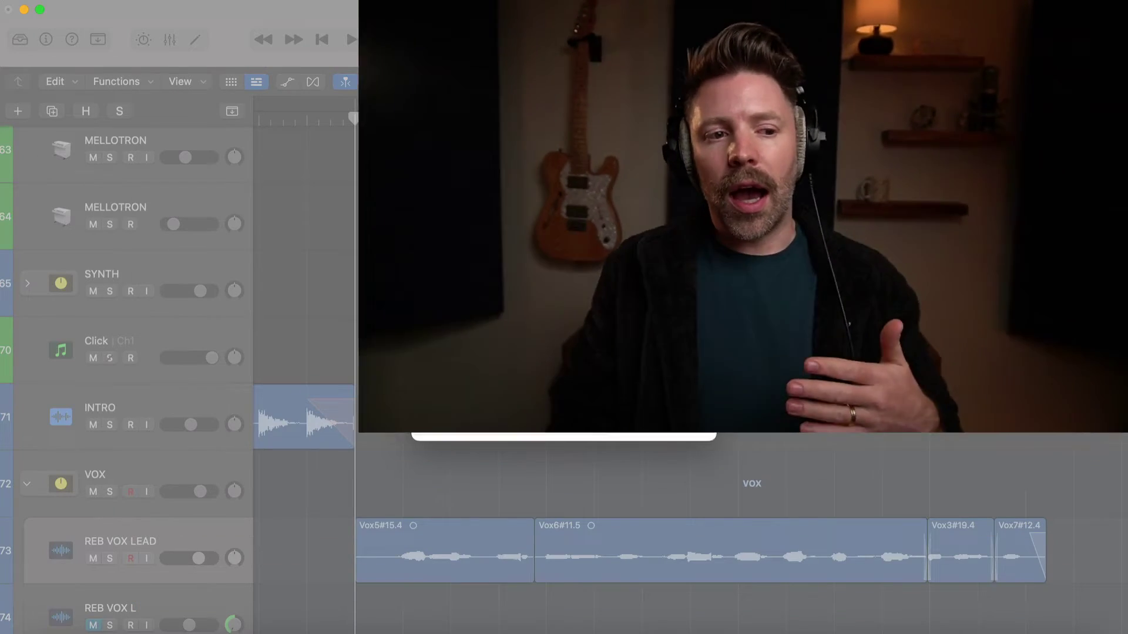
pyautogui.click(535, 350)
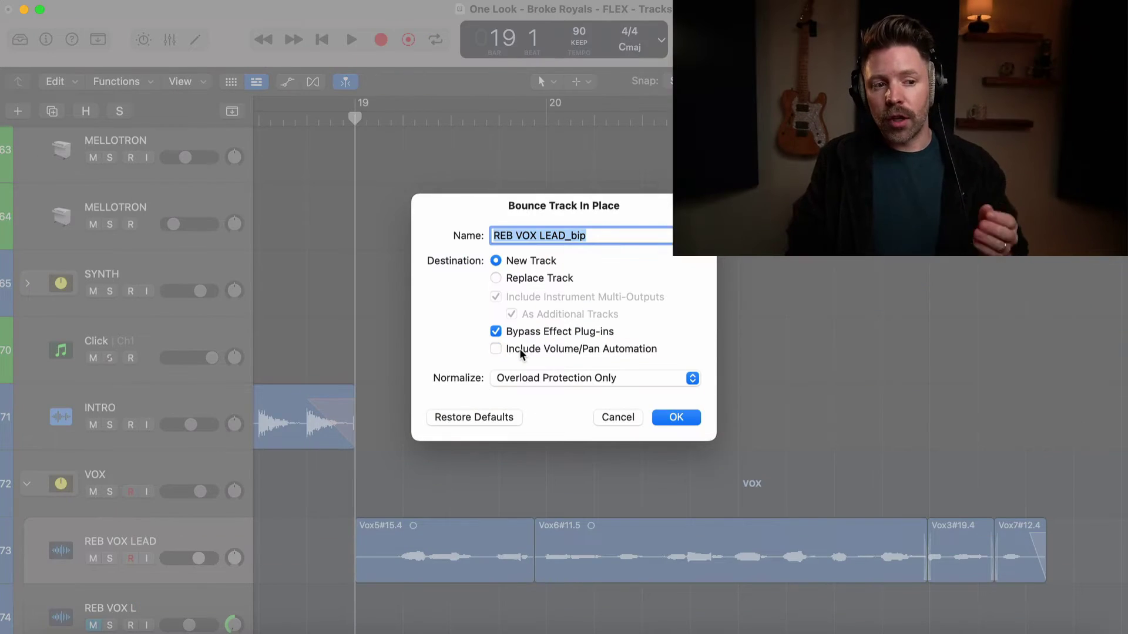
pyautogui.click(552, 377)
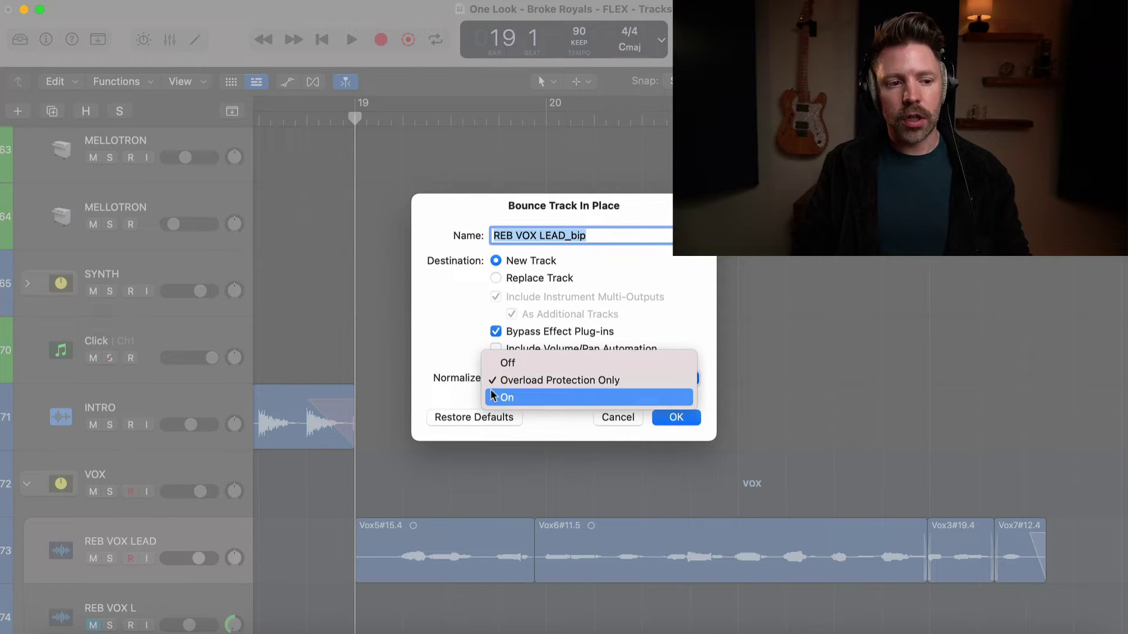
pyautogui.click(455, 389)
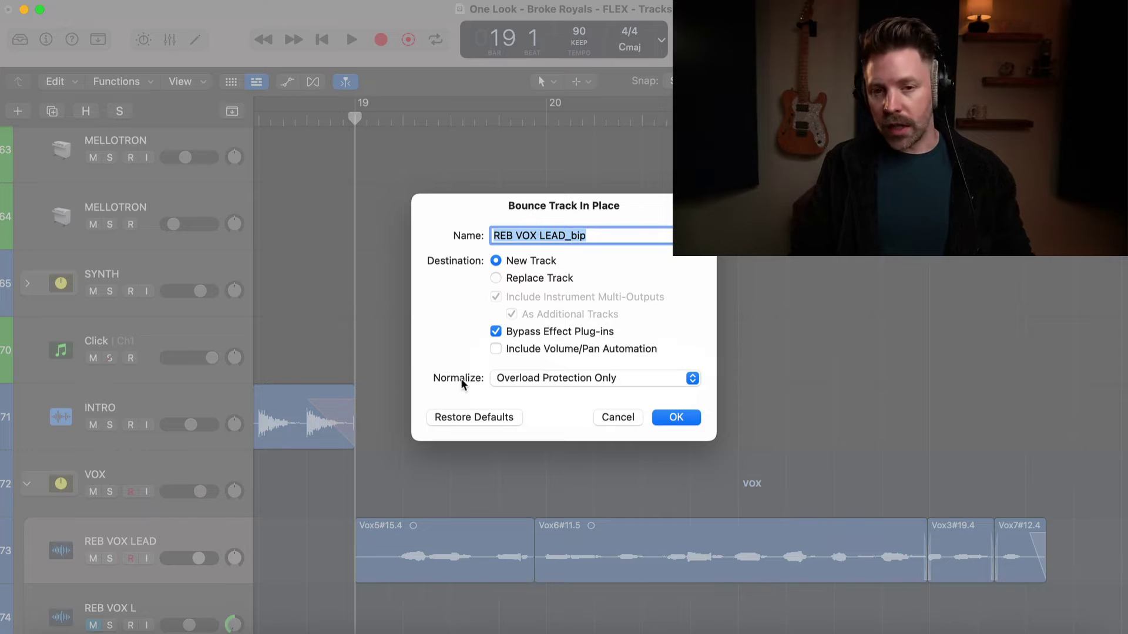
pyautogui.click(538, 380)
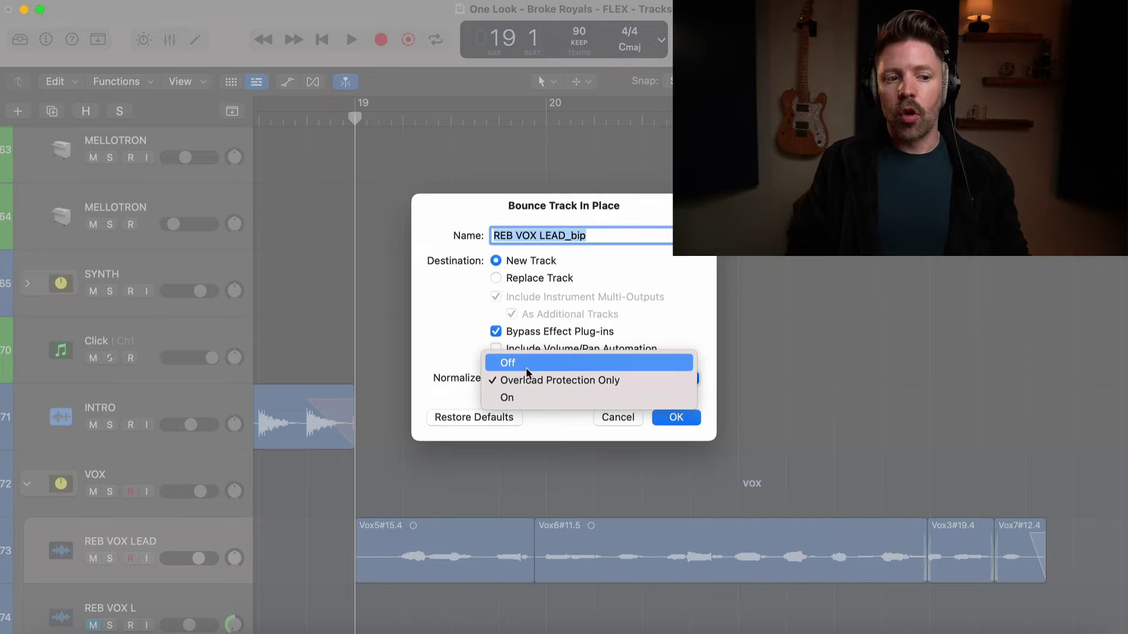
pyautogui.click(446, 365)
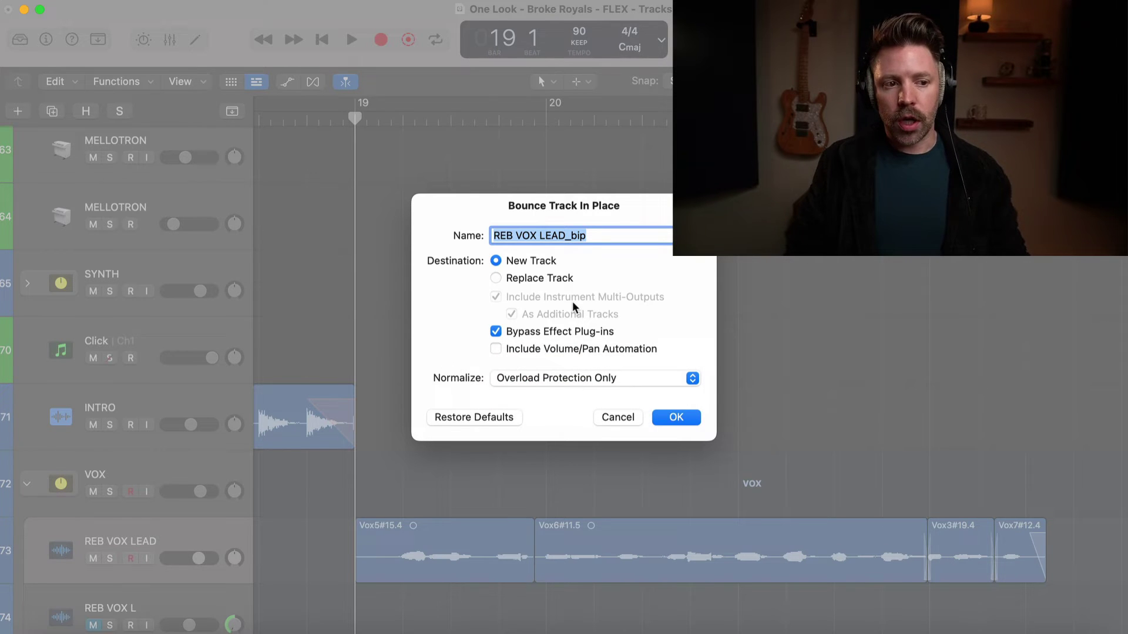
# Print REB VOX LEAD to a new REB VOX LEAD_bip track and show its Inspector.
pyautogui.click(676, 418)
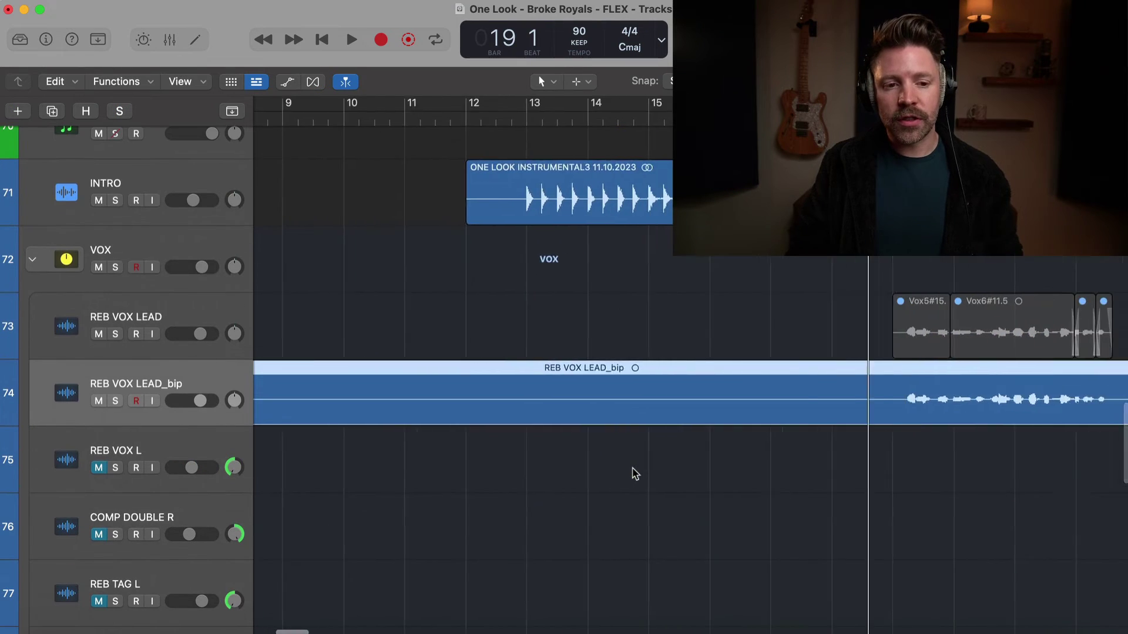
pyautogui.scroll(-10, 632, 473)
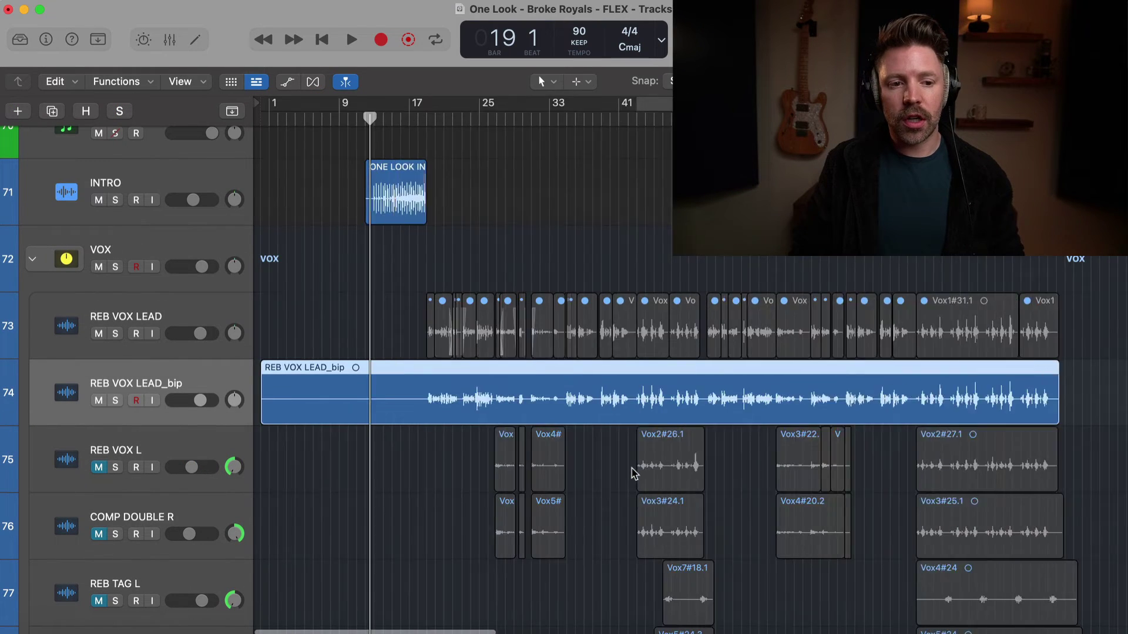
pyautogui.scroll(5, 650, 428)
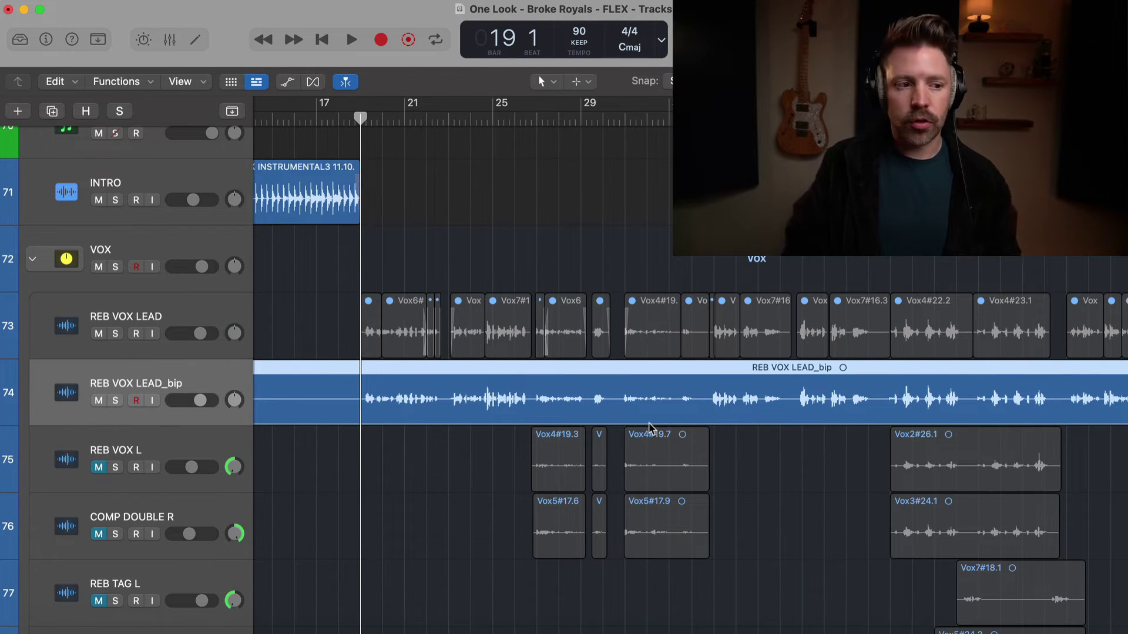
pyautogui.press('i')
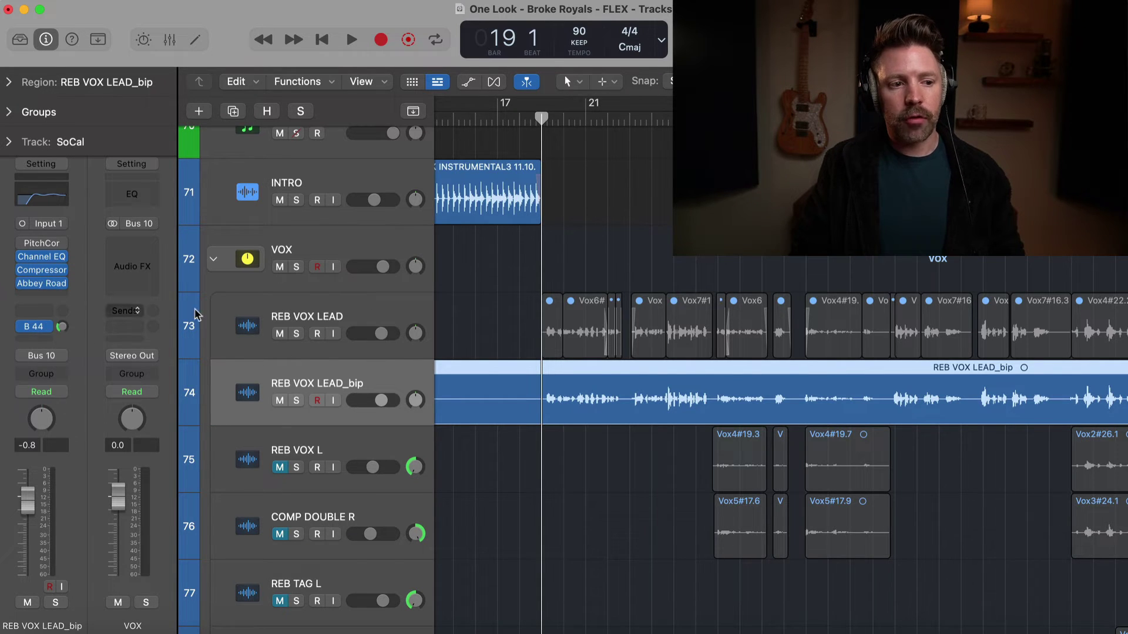
# Select the original REB VOX LEAD track and move the playhead to bar 34.
pyautogui.click(302, 318)
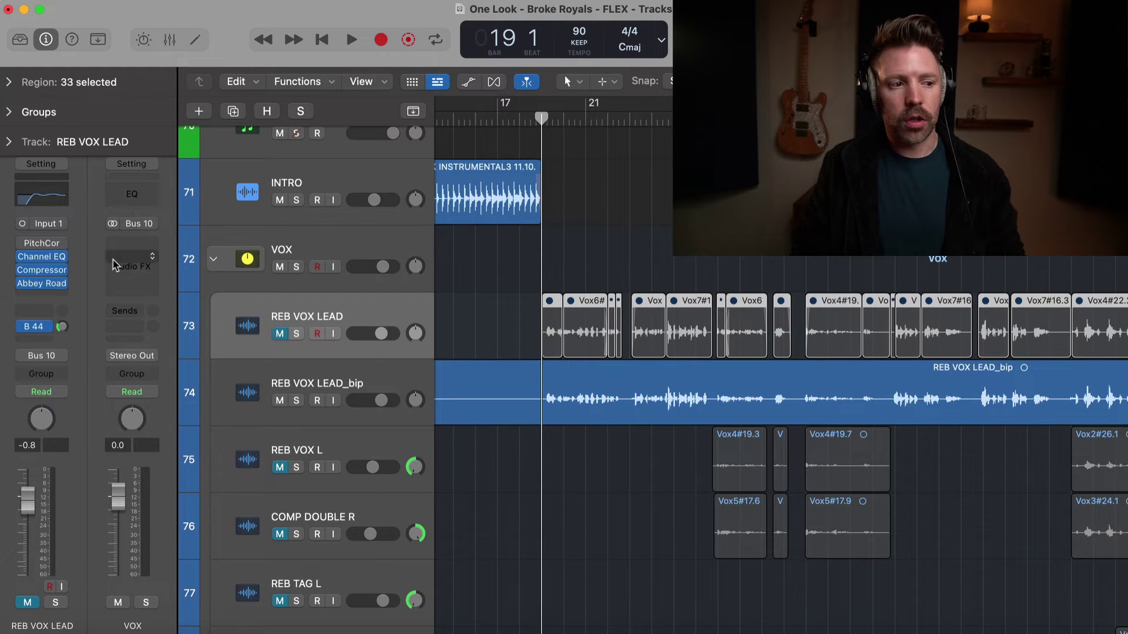
pyautogui.scroll(3, 287, 344)
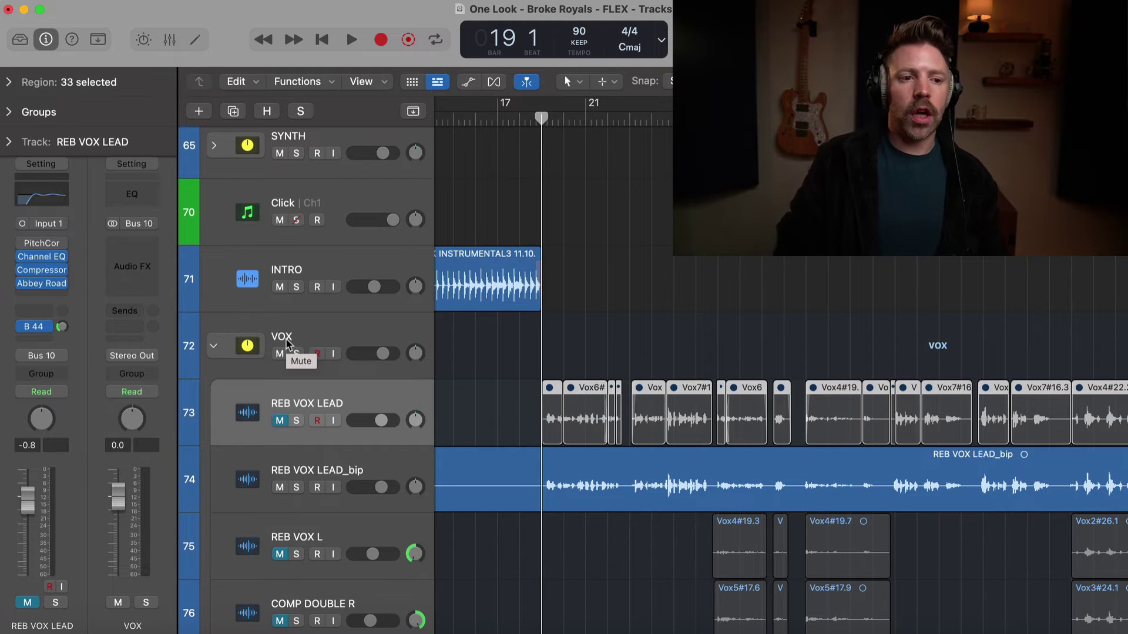
pyautogui.hscroll(5, 454, 317)
pyautogui.scroll(4, 454, 298)
pyautogui.scroll(4, 452, 299)
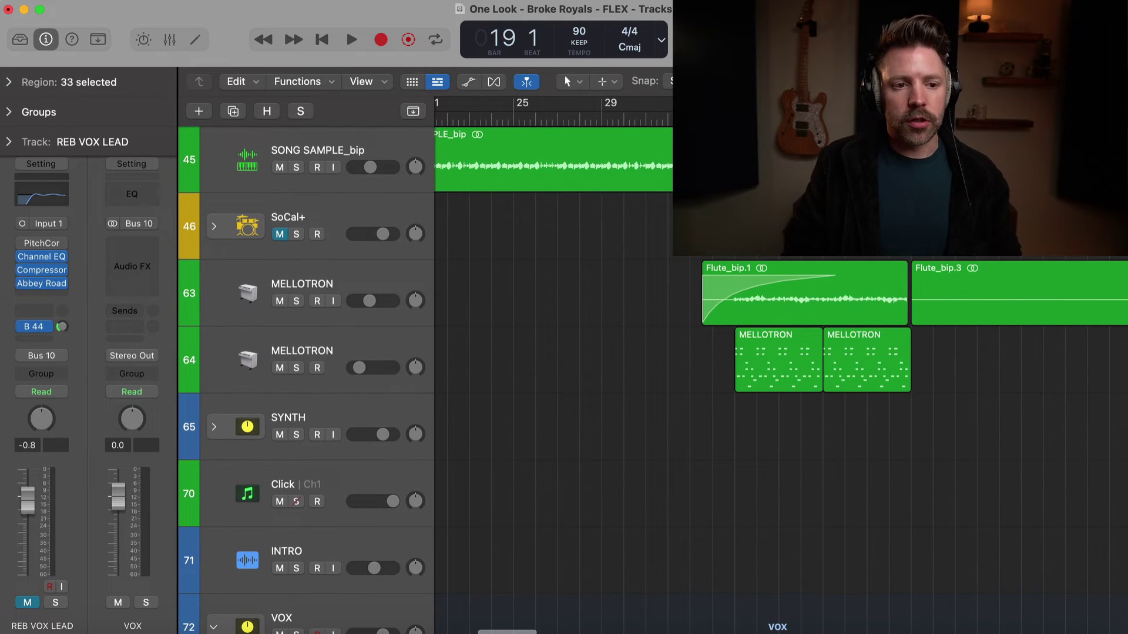
pyautogui.click(724, 115)
# Mute MELLOTRON track 63 holding the Flute_bip regions, then select MELLOTRON track 64.
pyautogui.scroll(10, 759, 268)
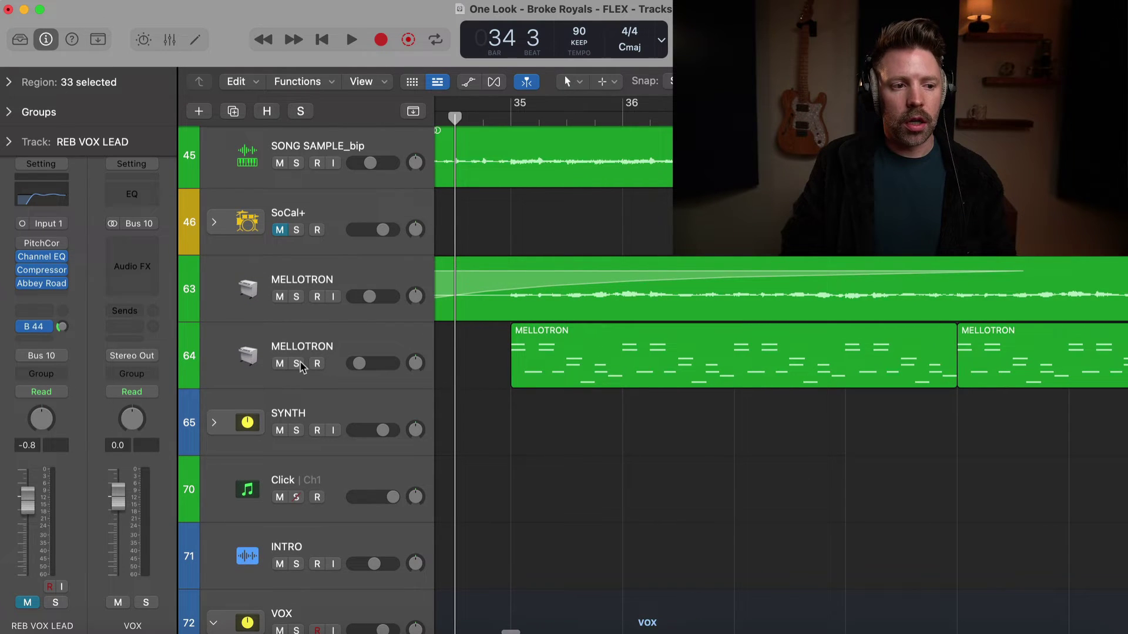
pyautogui.click(287, 301)
pyautogui.scroll(-6, 499, 367)
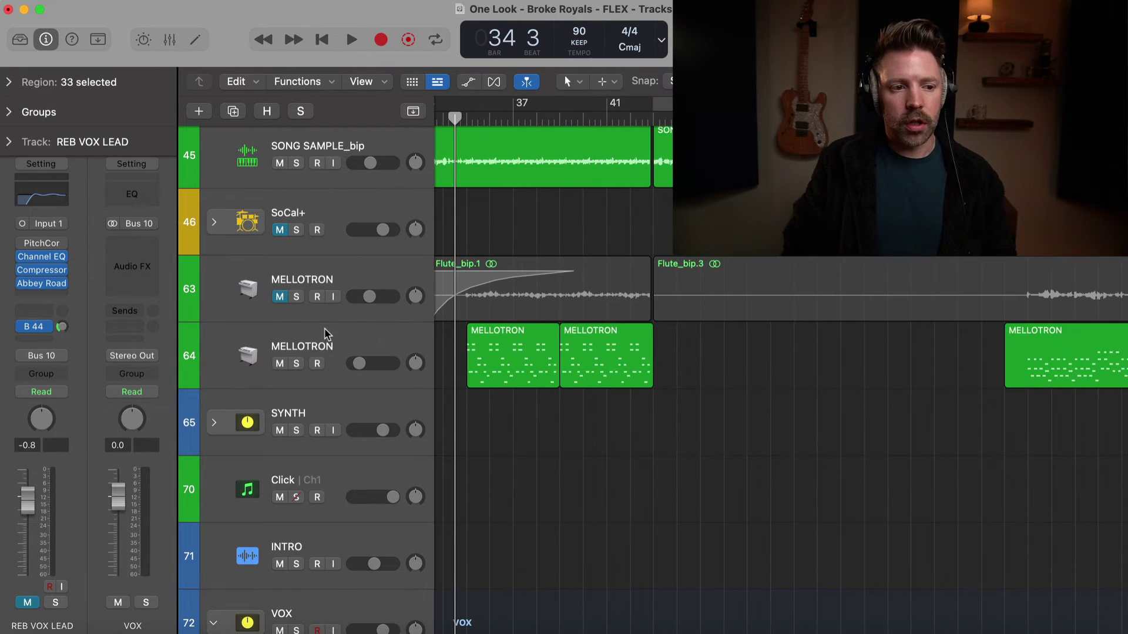
pyautogui.click(663, 346)
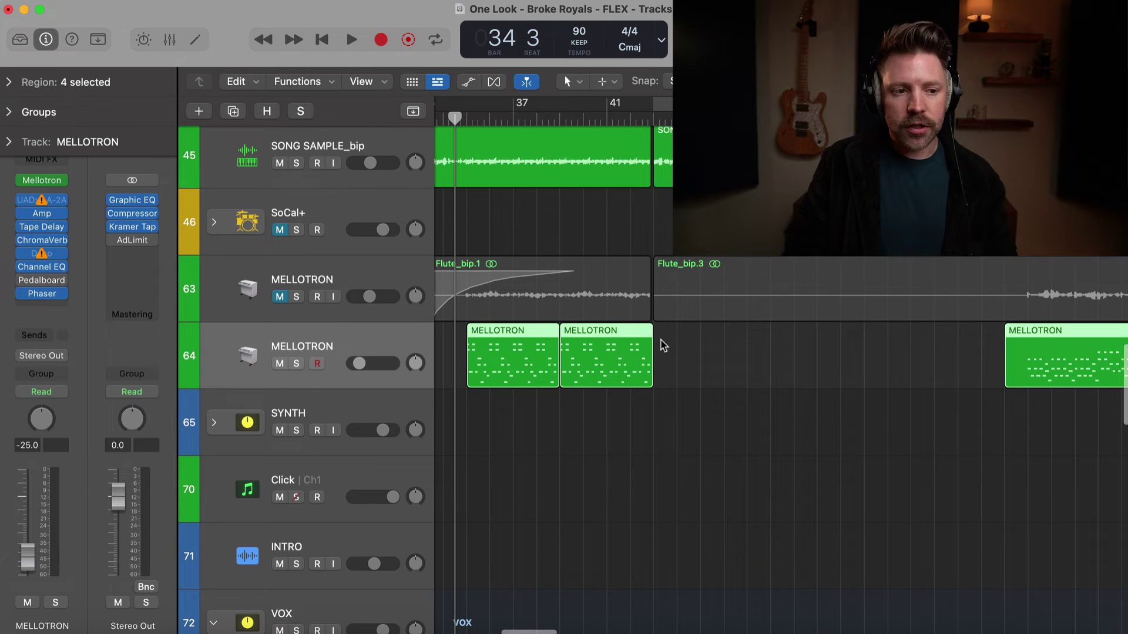
# Audition the MELLOTRON part and set track 64's volume to -11.4 dB.
pyautogui.scroll(6, 663, 347)
pyautogui.press('space')
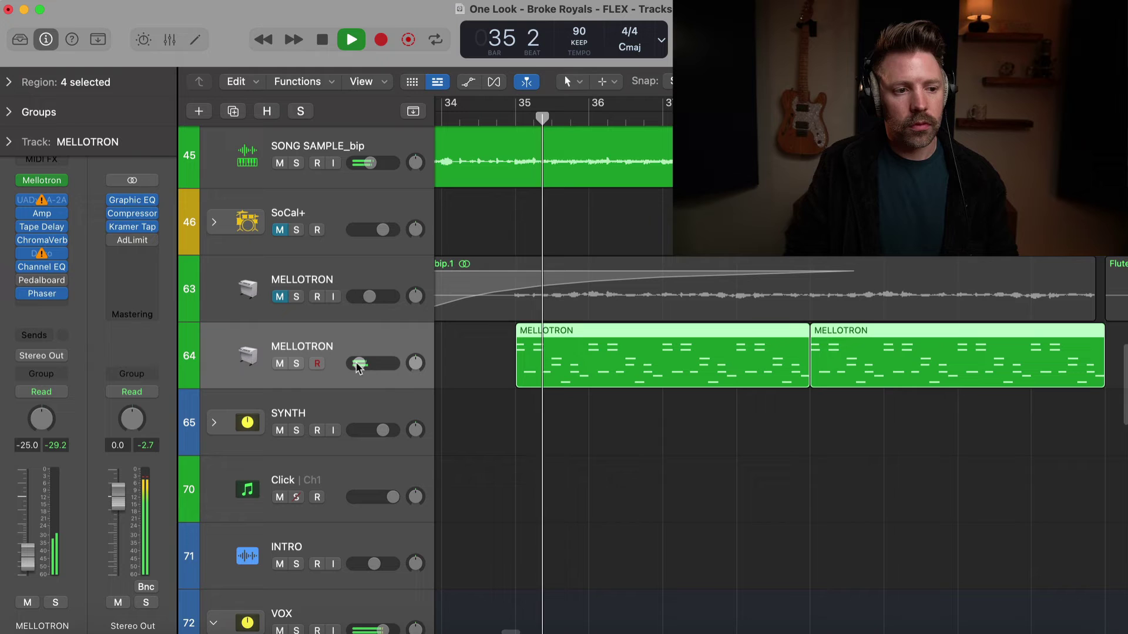
pyautogui.moveTo(356, 363); pyautogui.dragTo(371, 363)
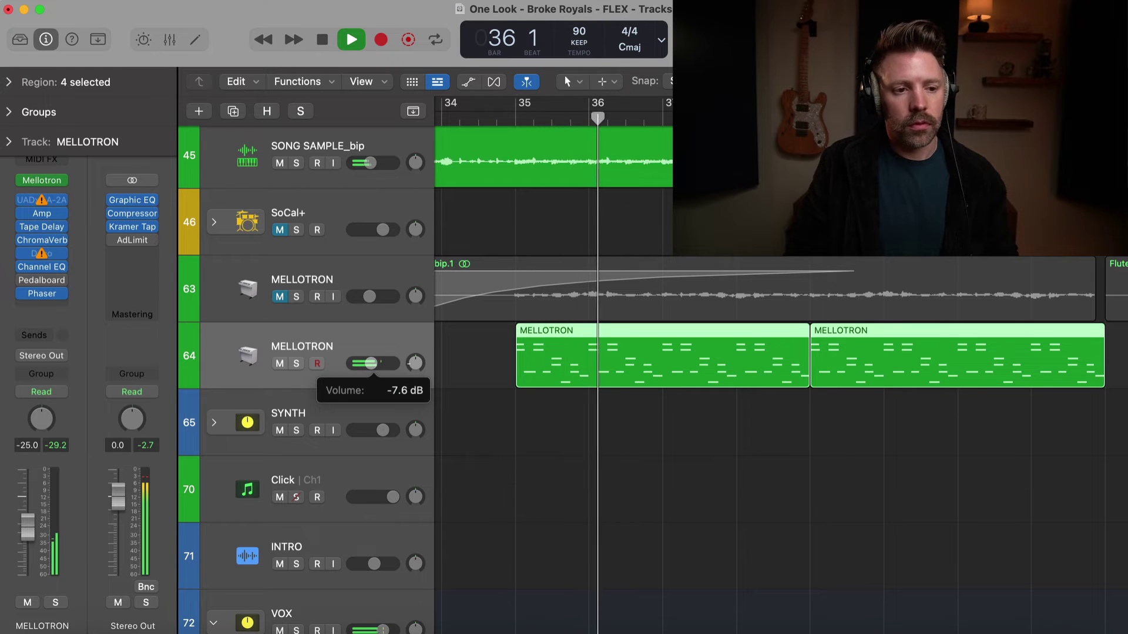
pyautogui.hscroll(2, 519, 368)
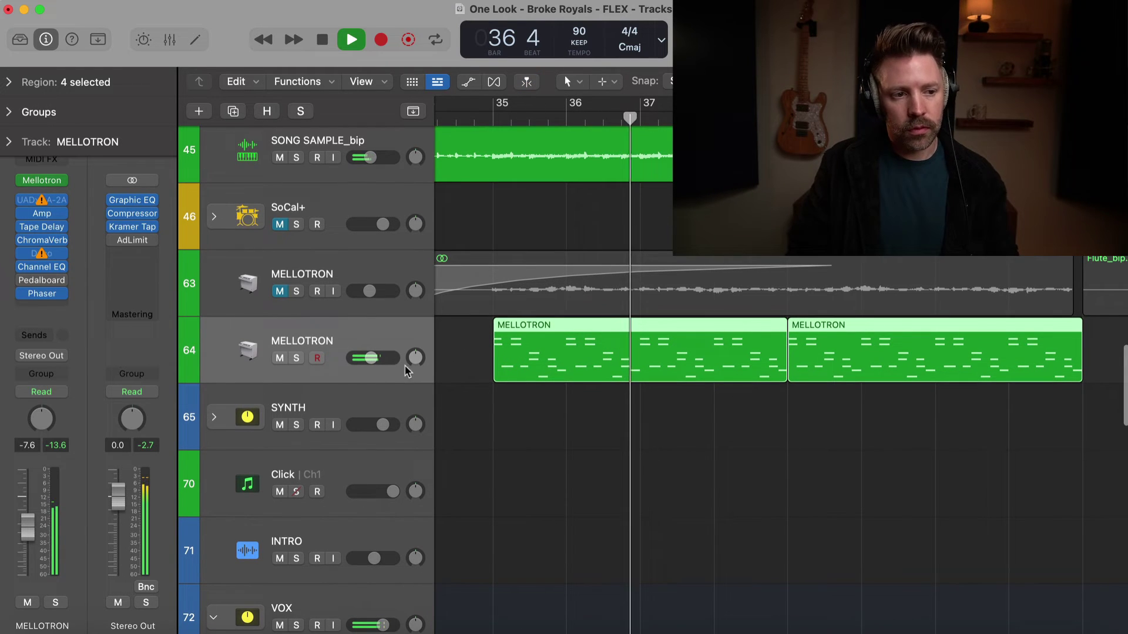
pyautogui.press('space')
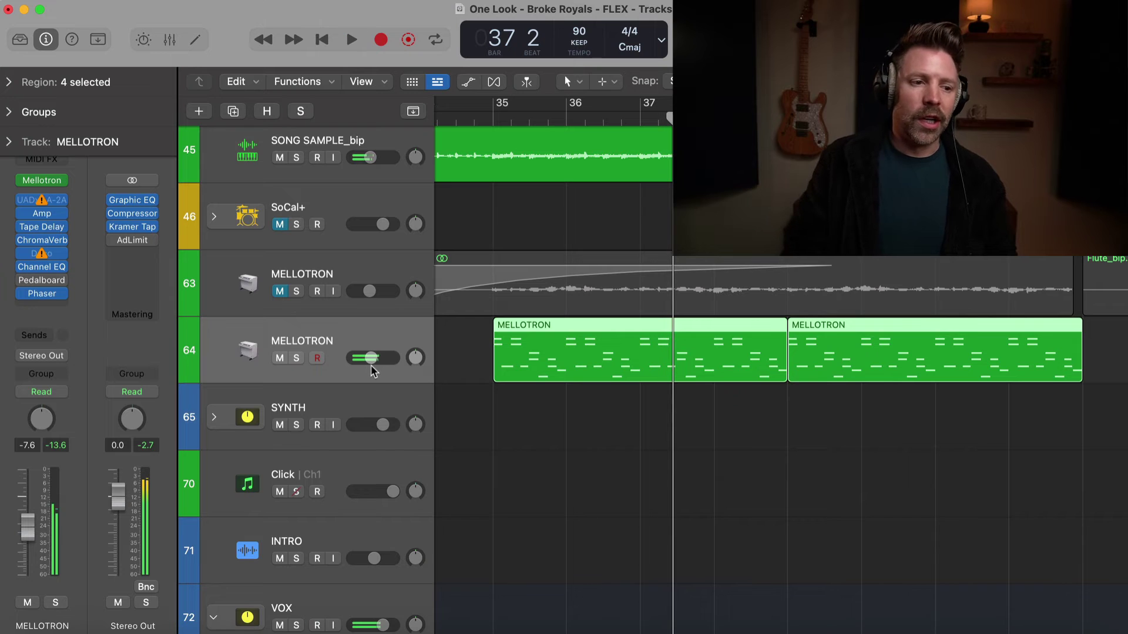
pyautogui.click(372, 358)
pyautogui.moveTo(368, 358); pyautogui.dragTo(366, 358)
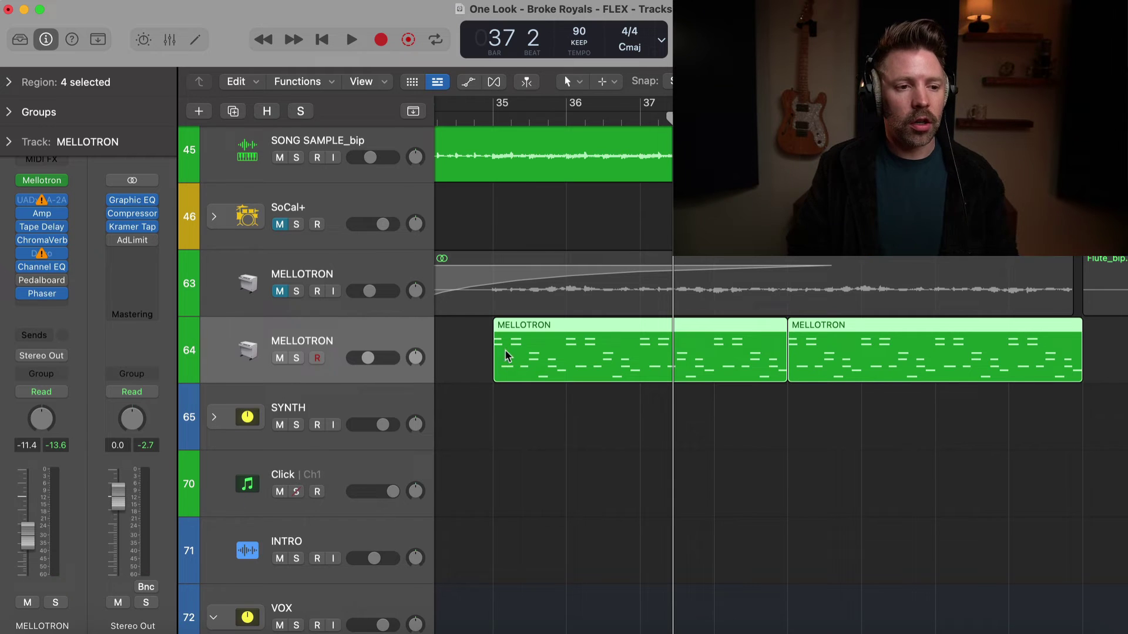
# Unmute Flute_bip track 63 and mute MIDI MELLOTRON track 64.
pyautogui.click(360, 279)
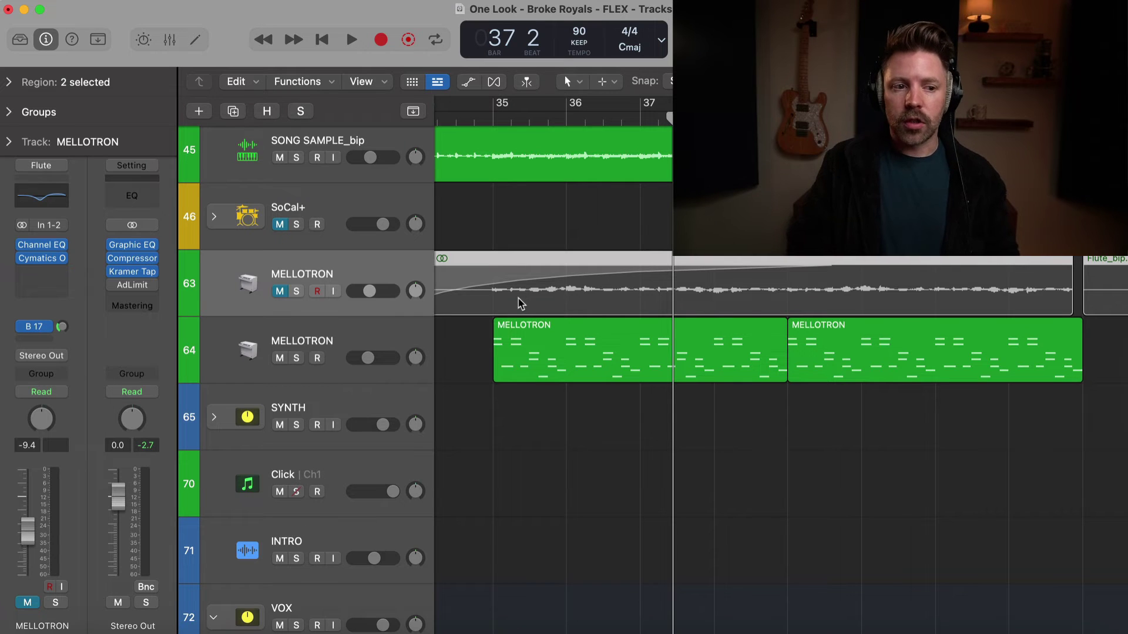
pyautogui.press('super+Right')
pyautogui.press('super+Right')
pyautogui.press('super+Right')
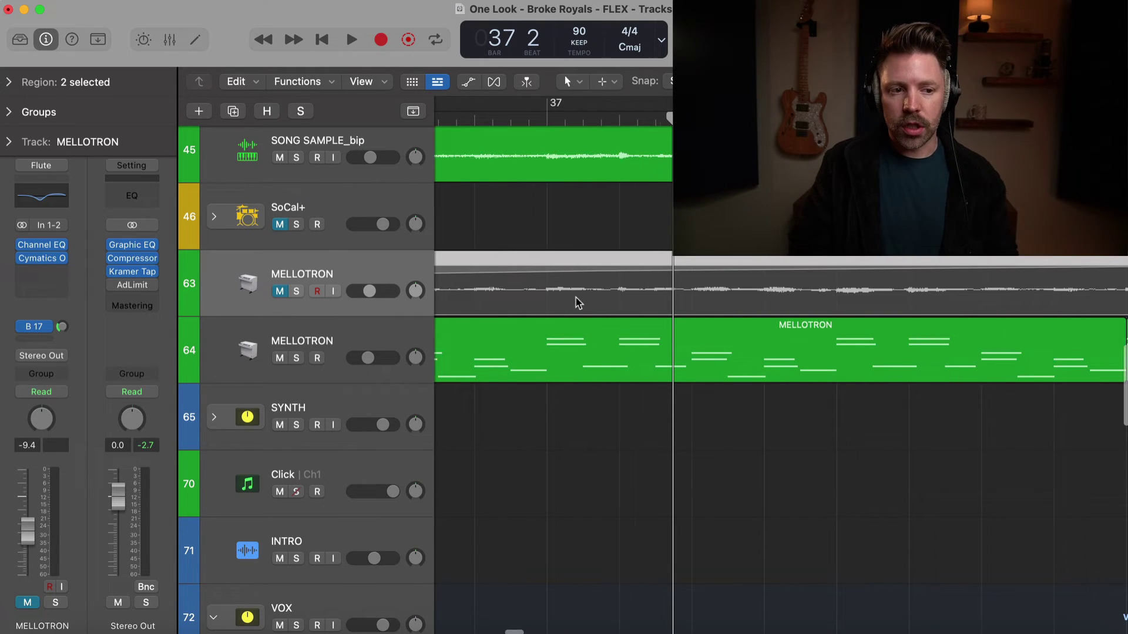
pyautogui.click(283, 293)
pyautogui.click(290, 332)
pyautogui.click(281, 358)
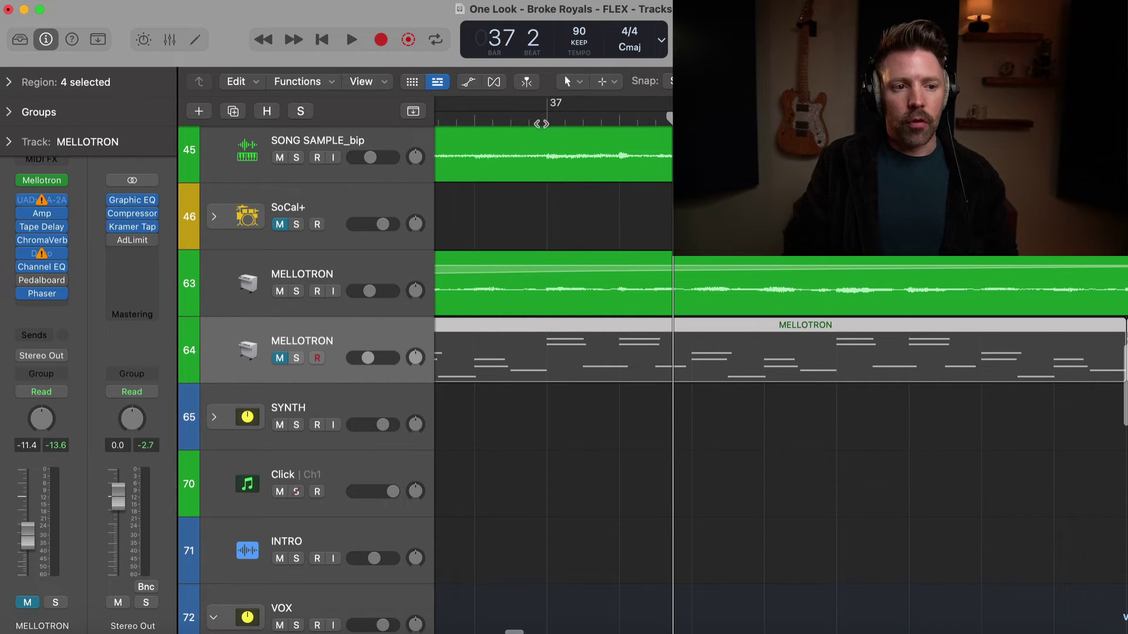
# Move the playhead to bar 37 and select the flute and MELLOTRON regions.
pyautogui.click(541, 124)
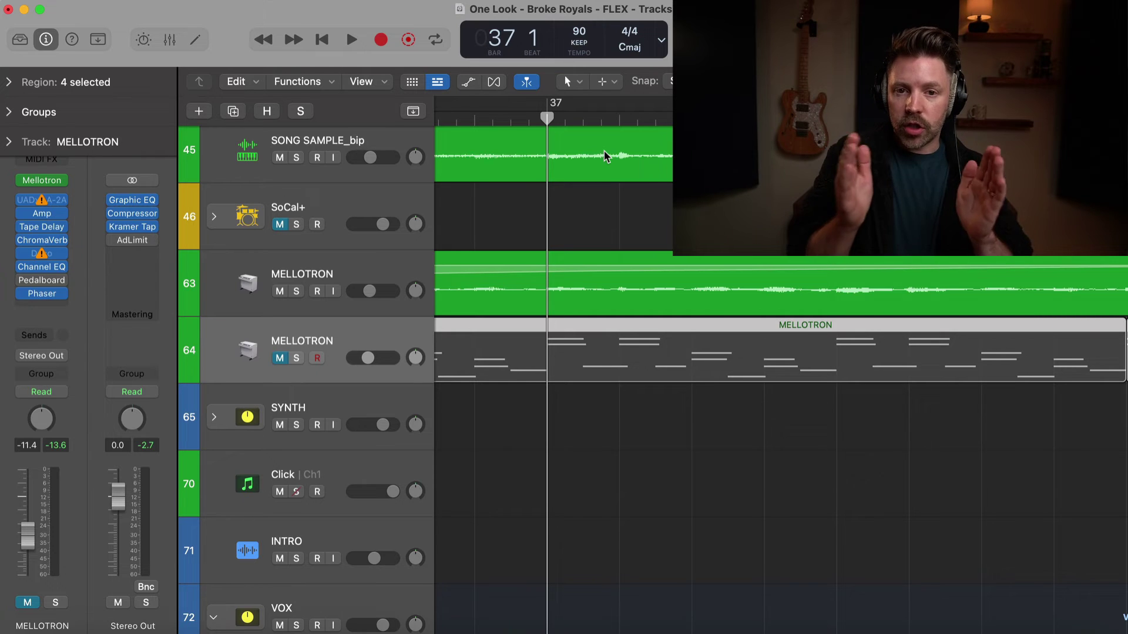
pyautogui.click(615, 273)
pyautogui.click(599, 368)
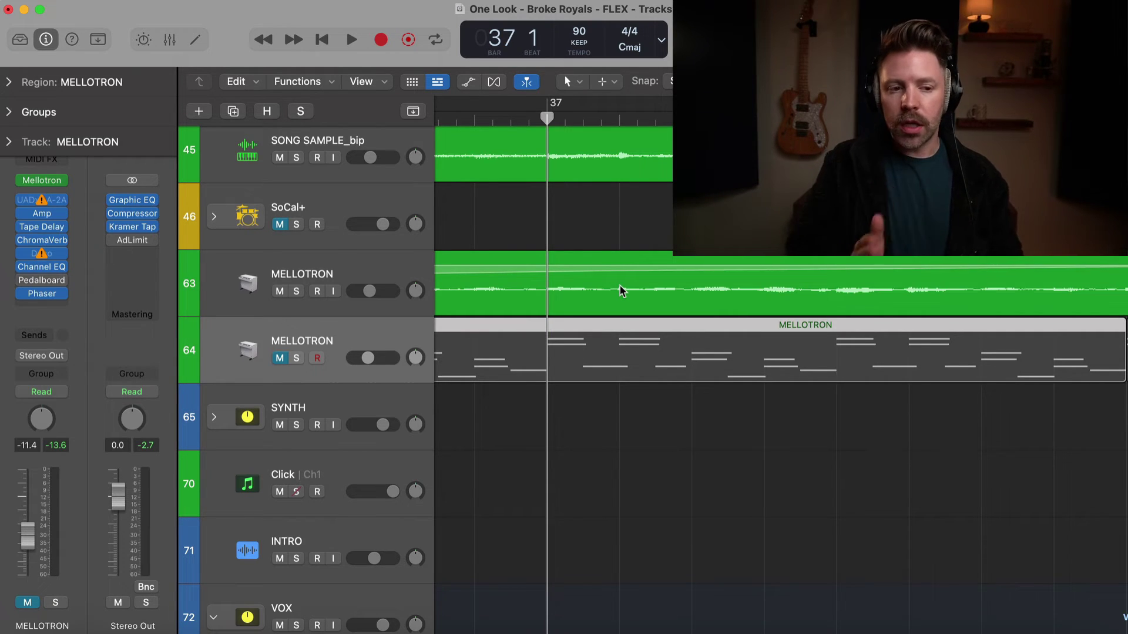
pyautogui.scroll(-5, 622, 291)
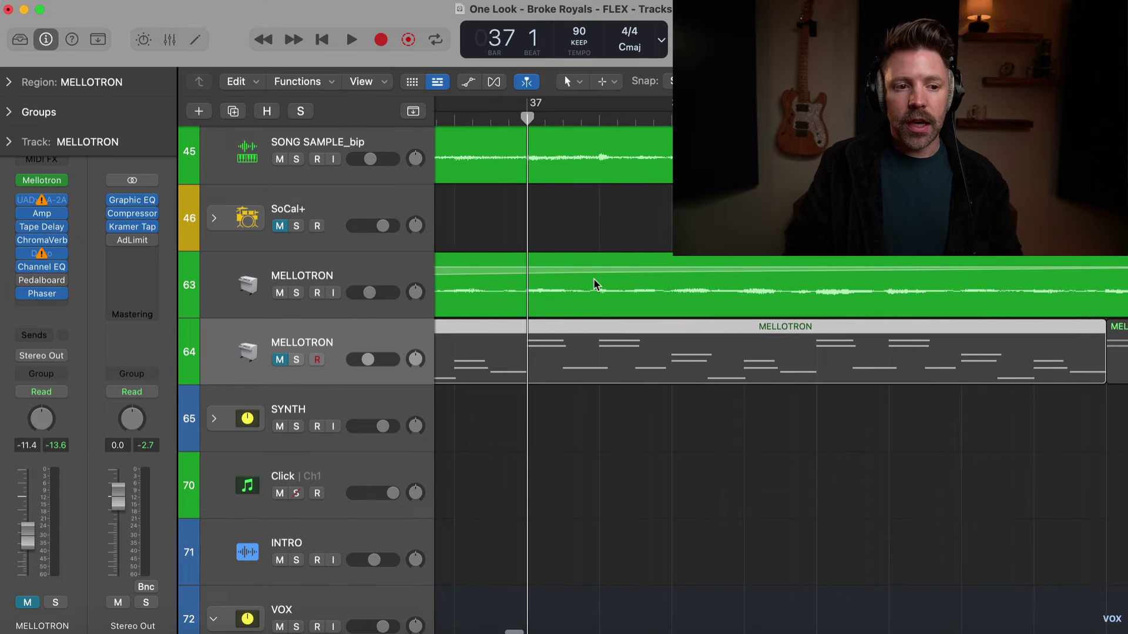
pyautogui.hscroll(-3, 595, 284)
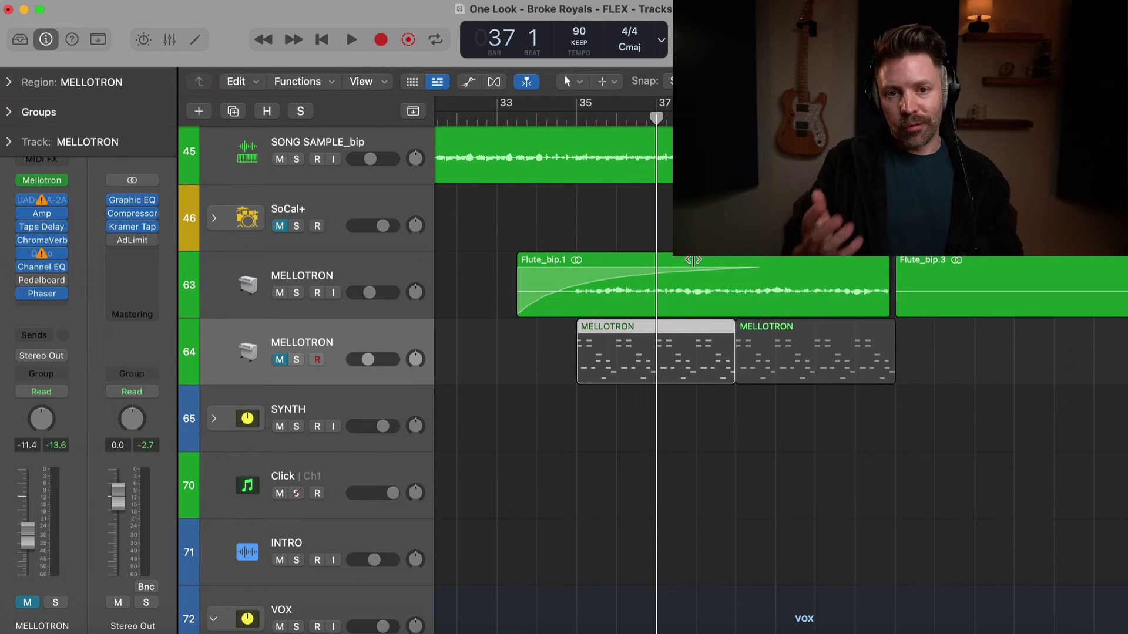
# Expand the SoCal+ drum stack on track 46, unmute it and select it.
pyautogui.scroll(2, 693, 260)
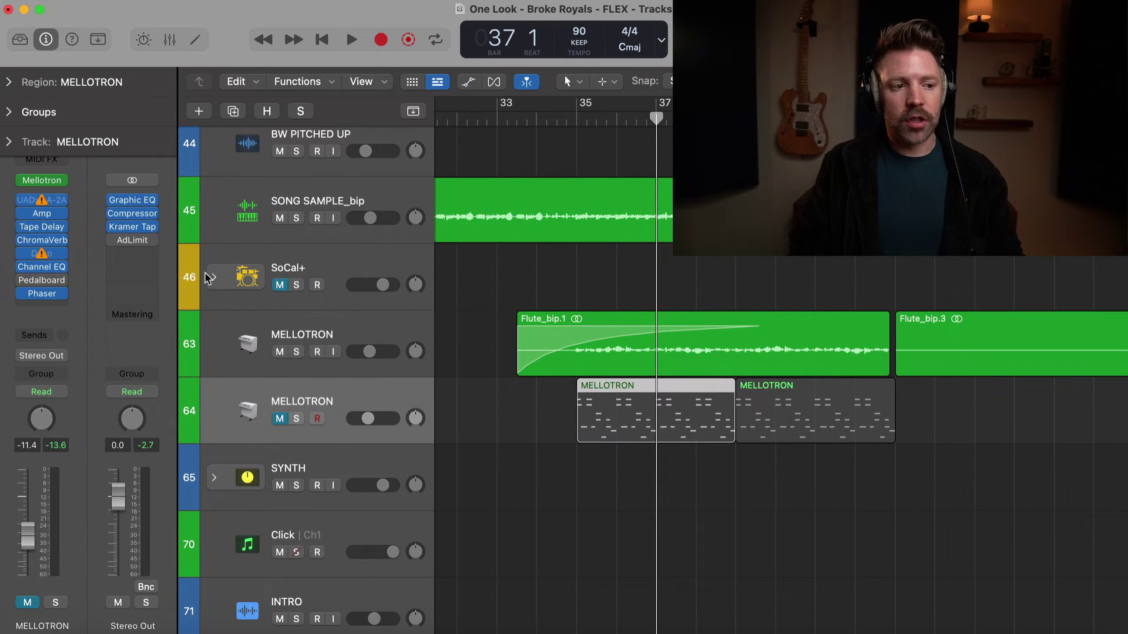
pyautogui.press('super+Down')
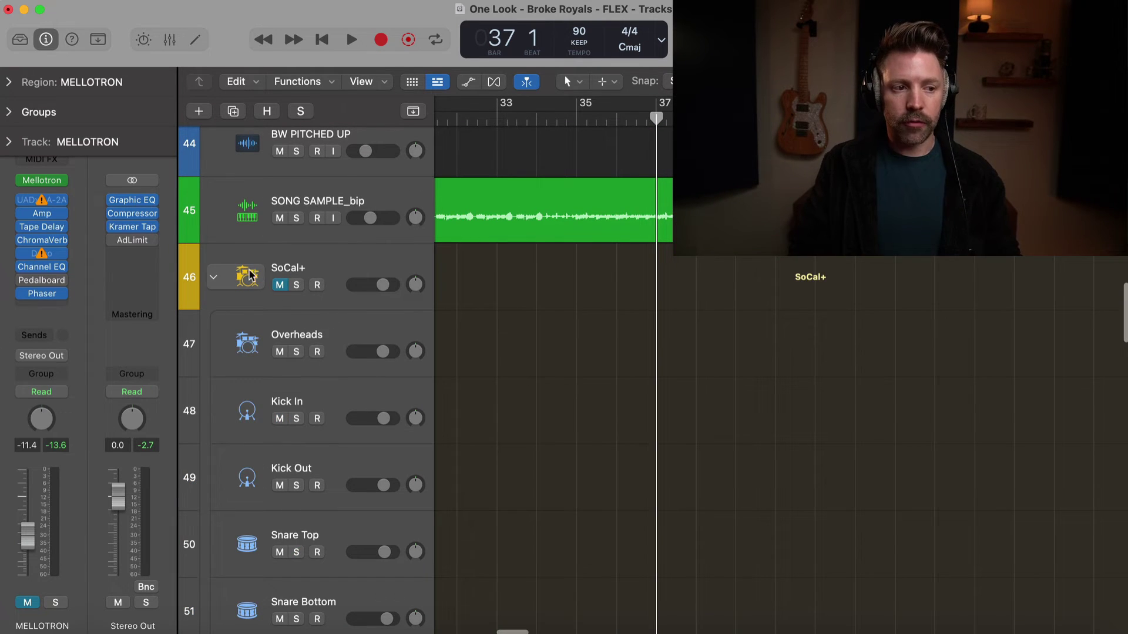
pyautogui.click(280, 285)
pyautogui.click(290, 275)
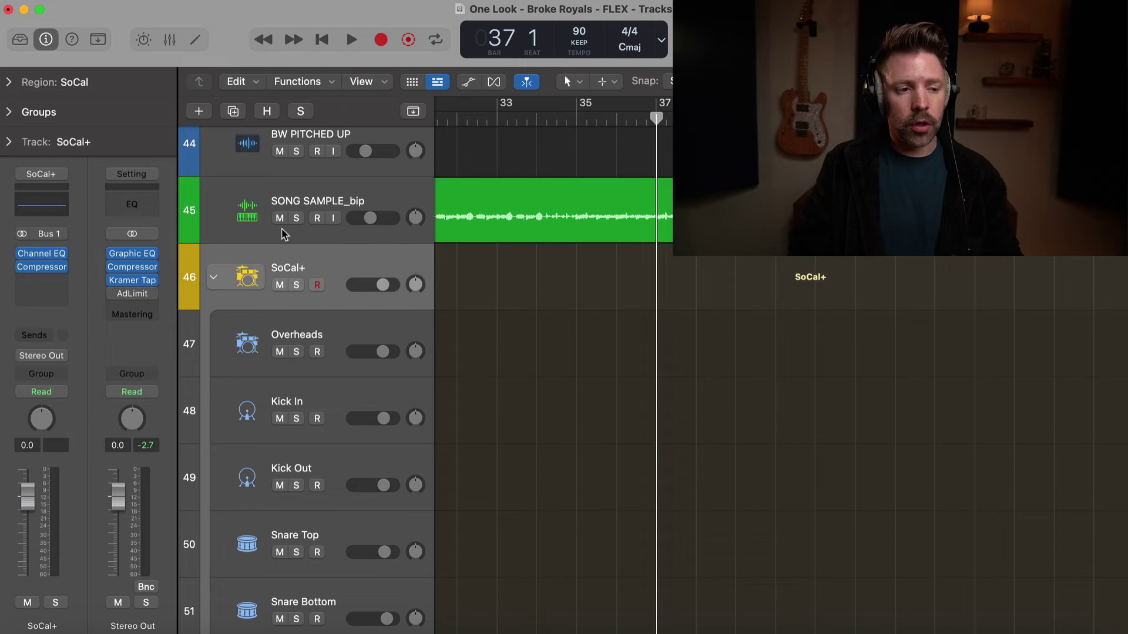
pyautogui.scroll(-5, 328, 391)
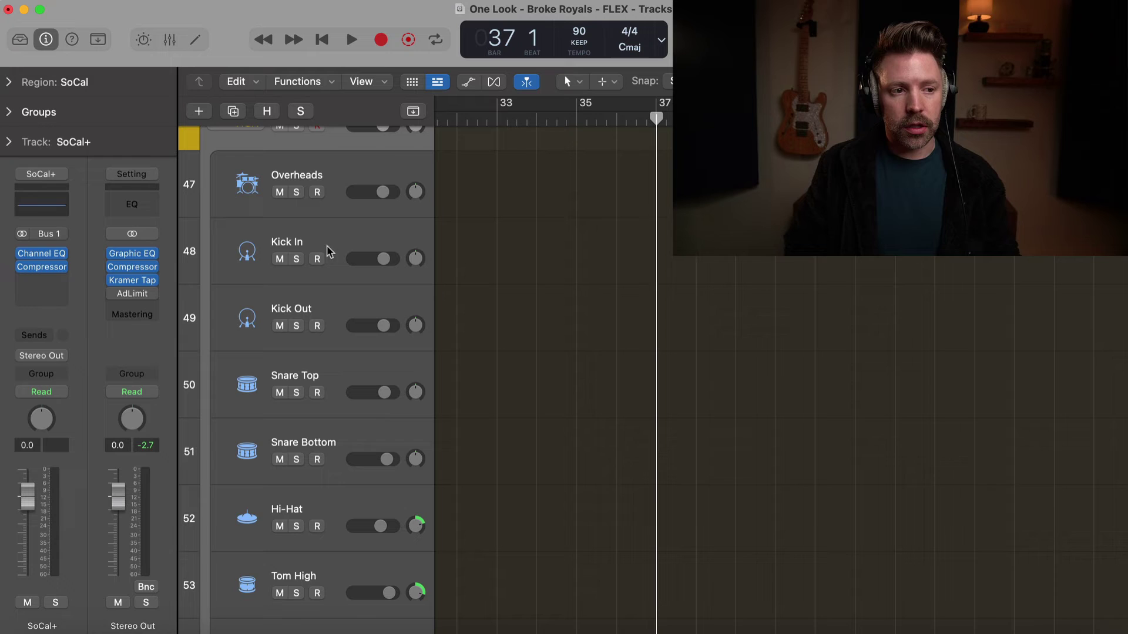
# Select the Overheads drum track, then select the SoCal region starting at bar 1.
pyautogui.click(319, 173)
pyautogui.scroll(-5, 327, 540)
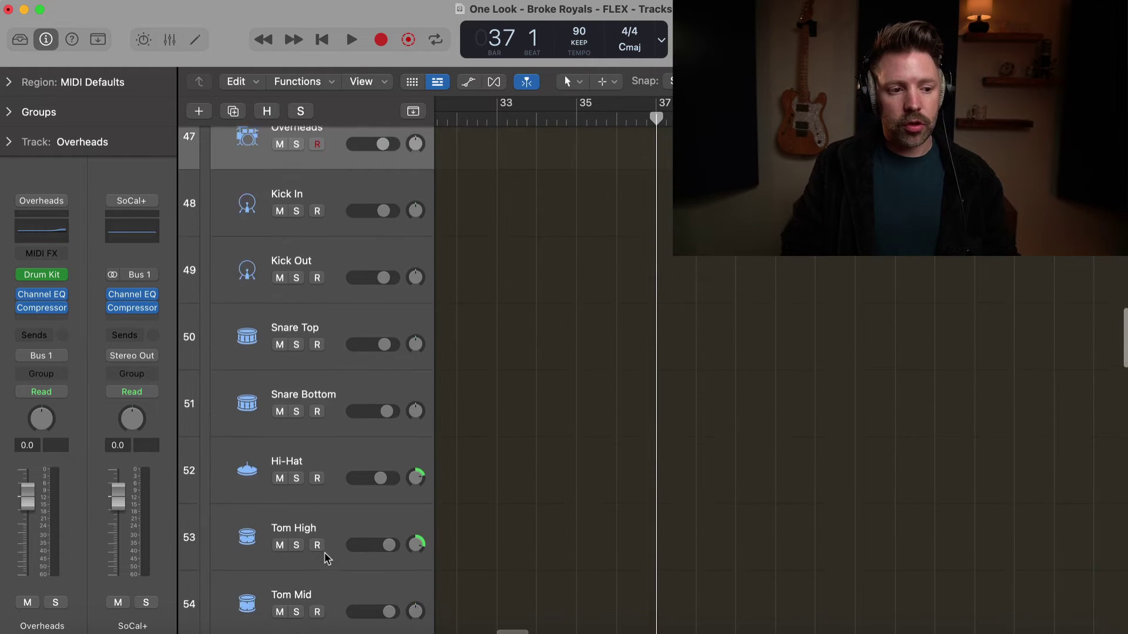
pyautogui.scroll(-5, 327, 555)
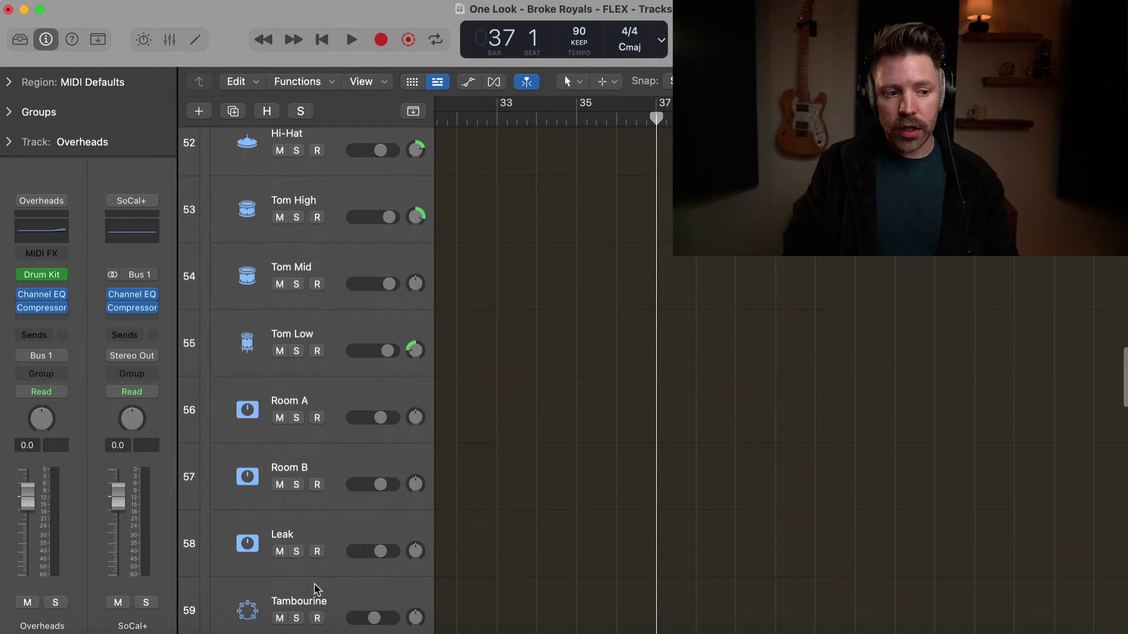
pyautogui.scroll(8, 316, 590)
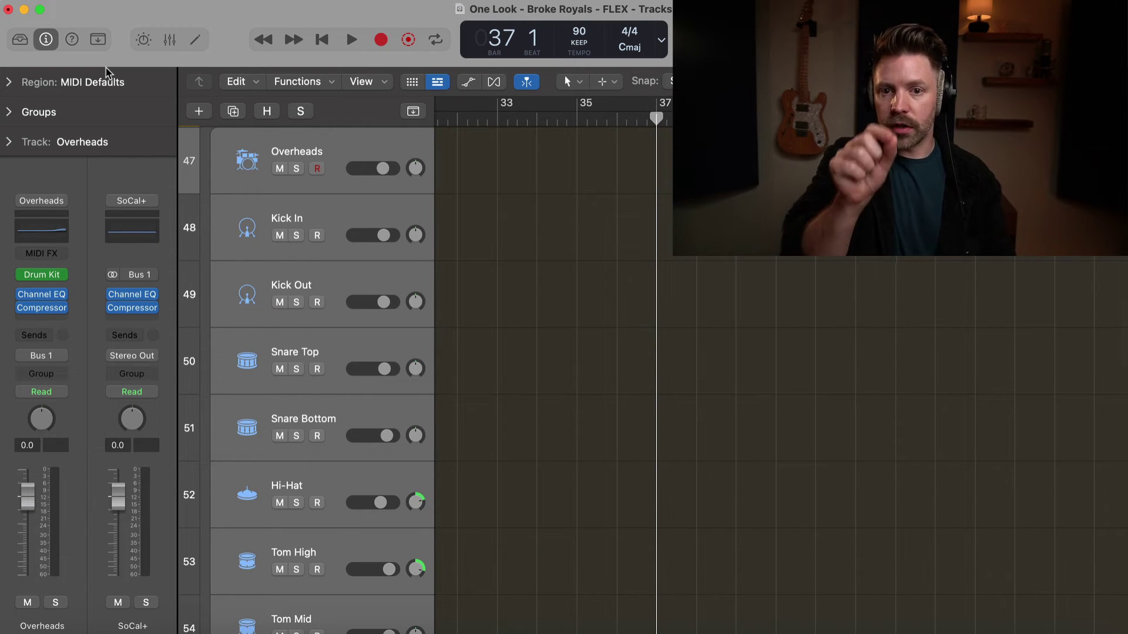
pyautogui.scroll(5, 556, 331)
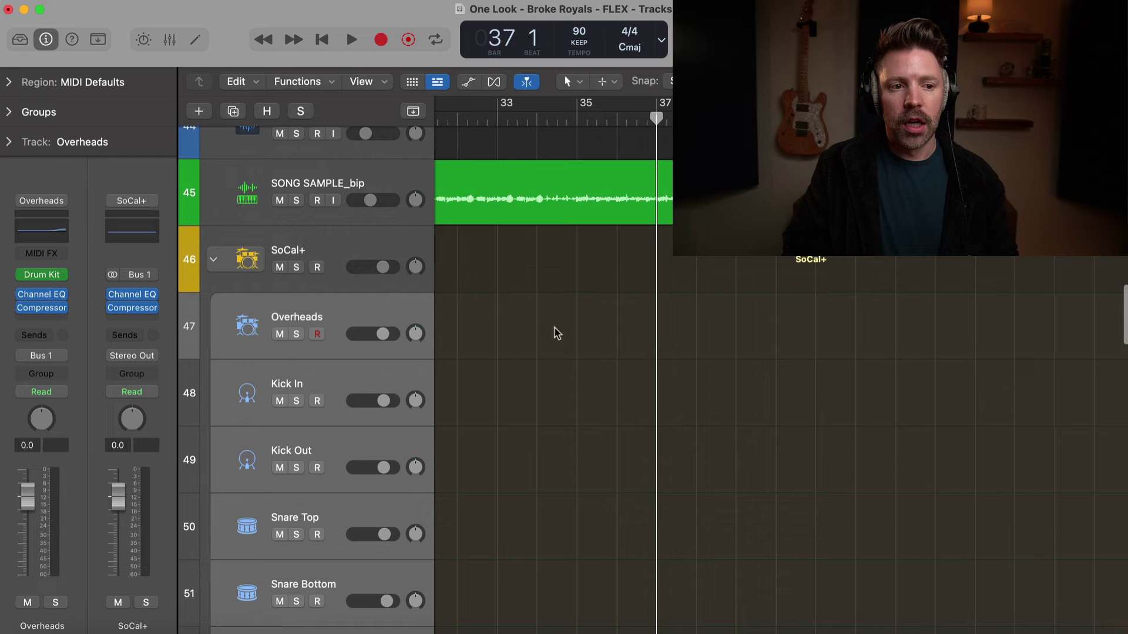
pyautogui.hscroll(-15, 540, 300)
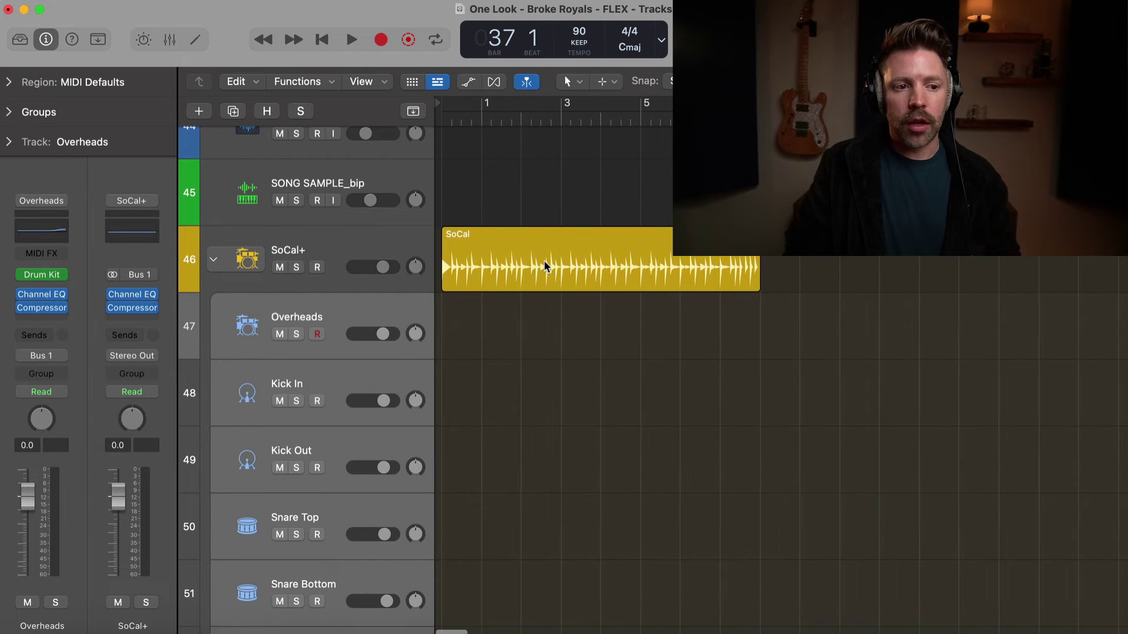
pyautogui.click(555, 287)
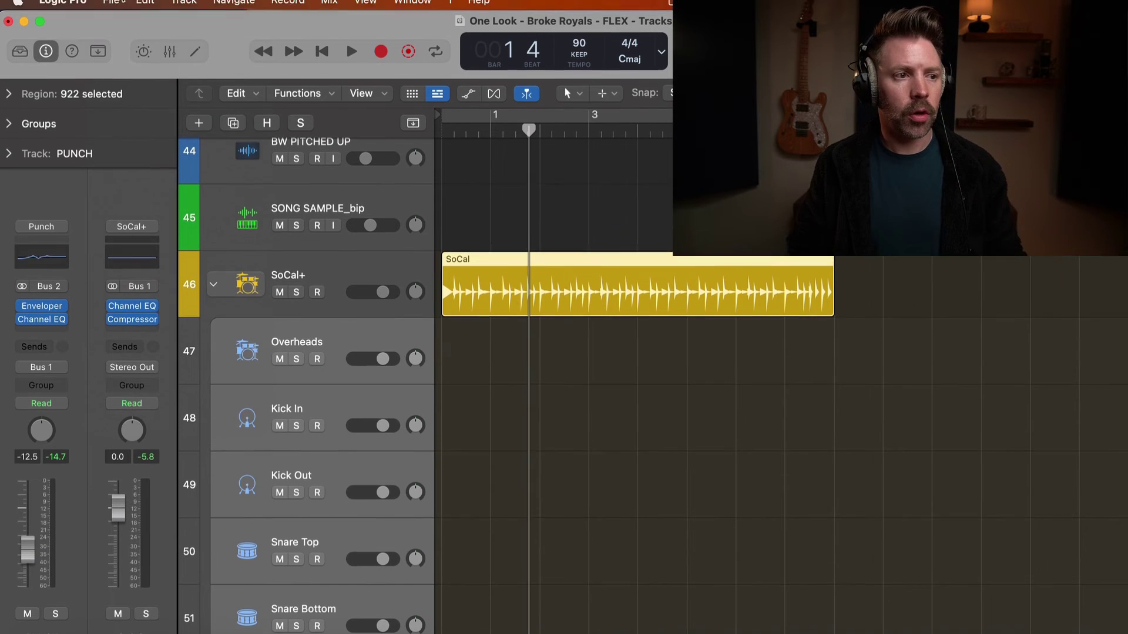
# Bounce the drum pieces in place with plug-ins bypassed and Normalize at Overload Protection Only.
pyautogui.click(111, 9)
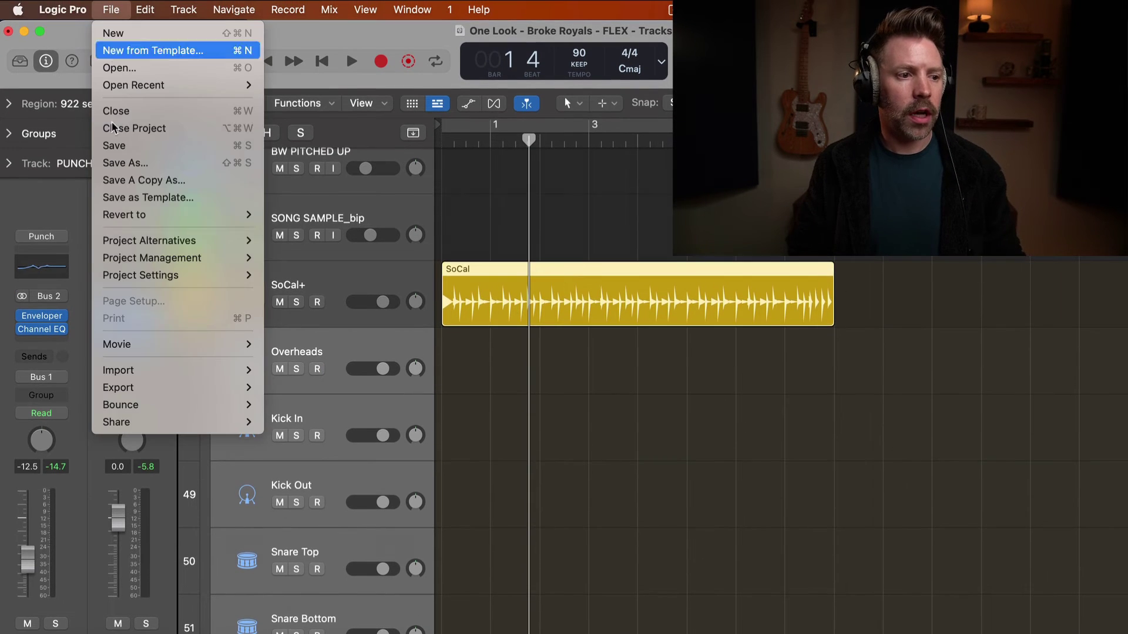
pyautogui.moveTo(152, 419)
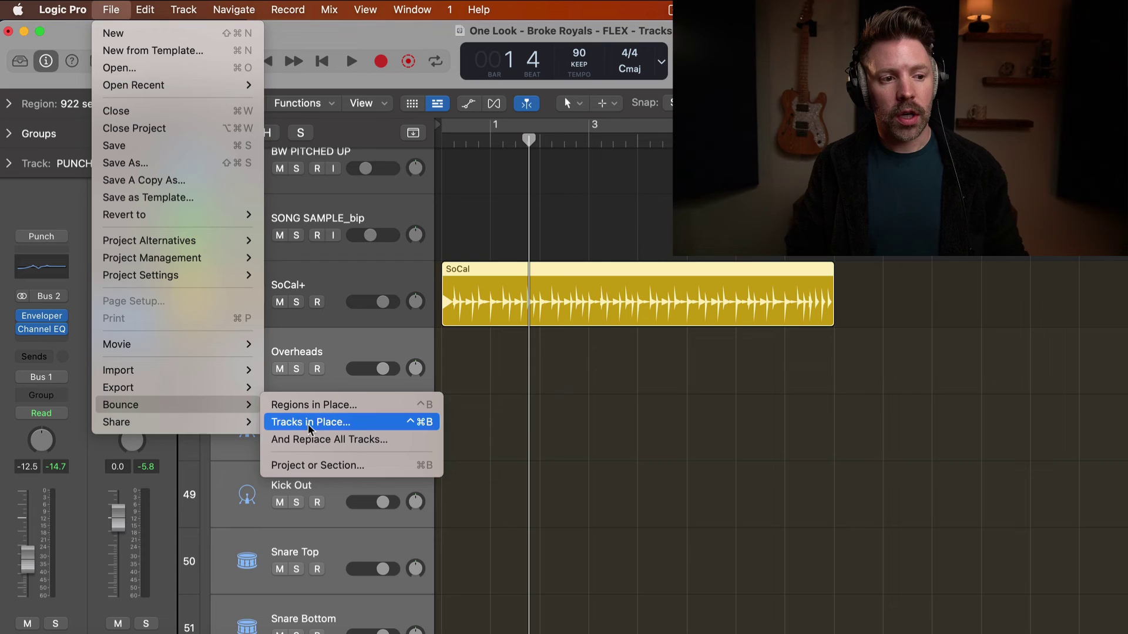
pyautogui.click(314, 422)
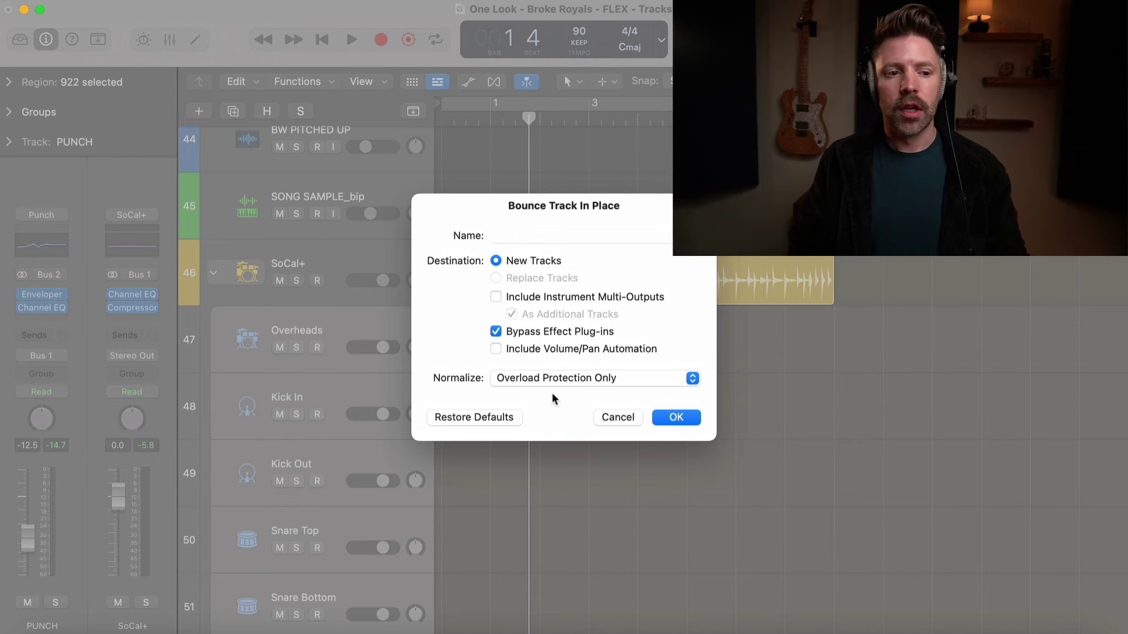
pyautogui.click(555, 381)
pyautogui.click(561, 381)
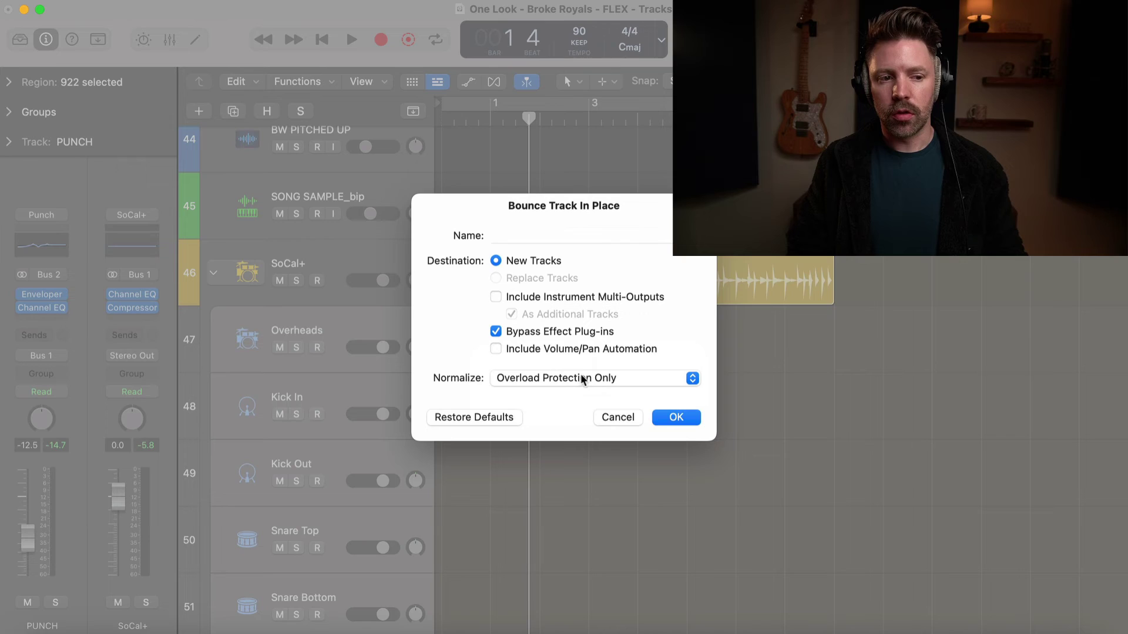
pyautogui.click(663, 421)
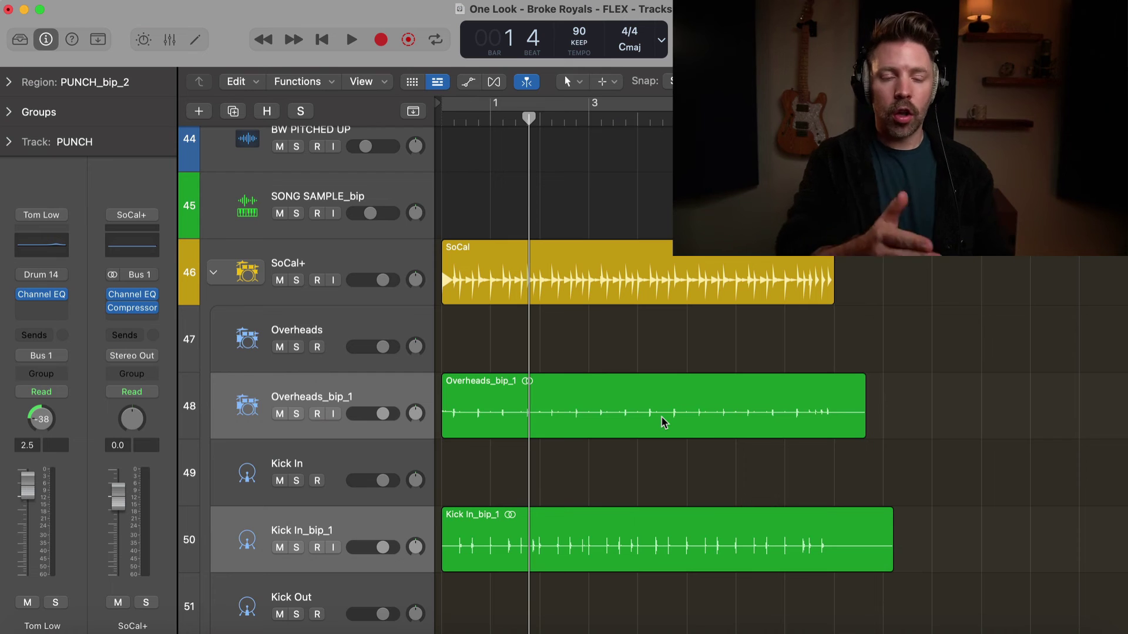
# Select the Overheads, Kick In, Kick Out, Snare Top and Snare Bottom _bip_1 tracks.
pyautogui.scroll(-3, 516, 360)
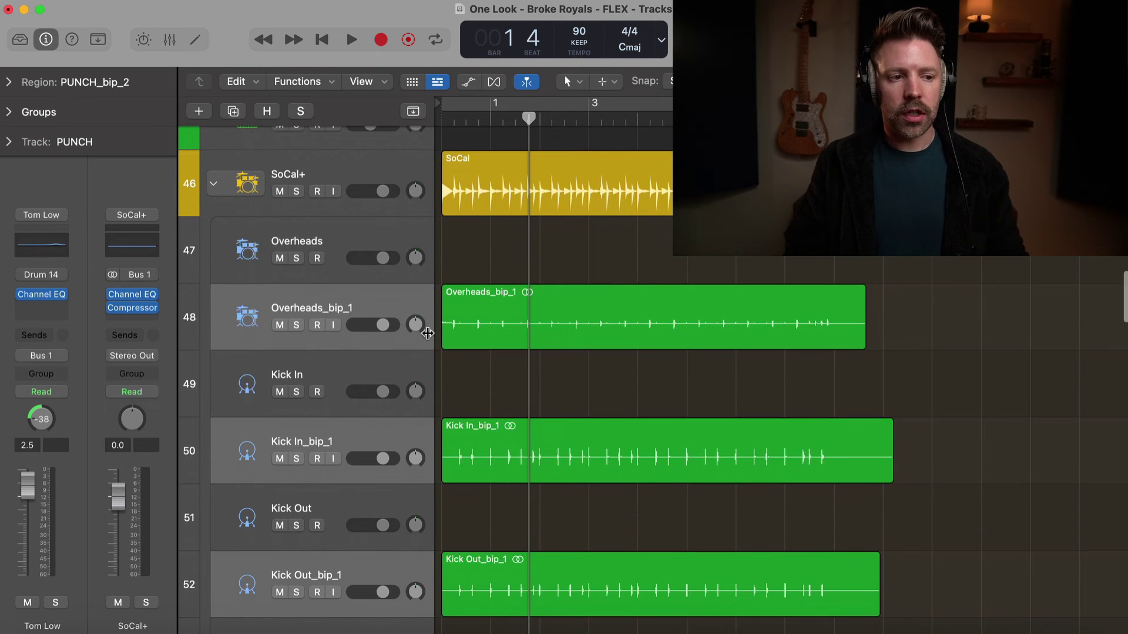
pyautogui.scroll(-1, 419, 335)
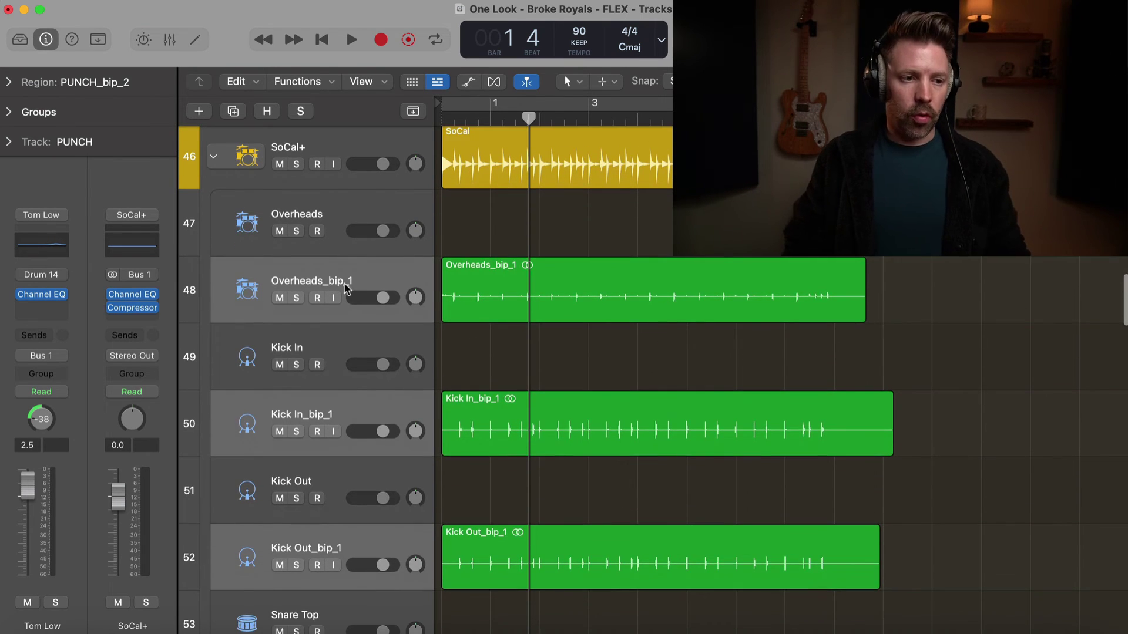
pyautogui.scroll(-1, 411, 312)
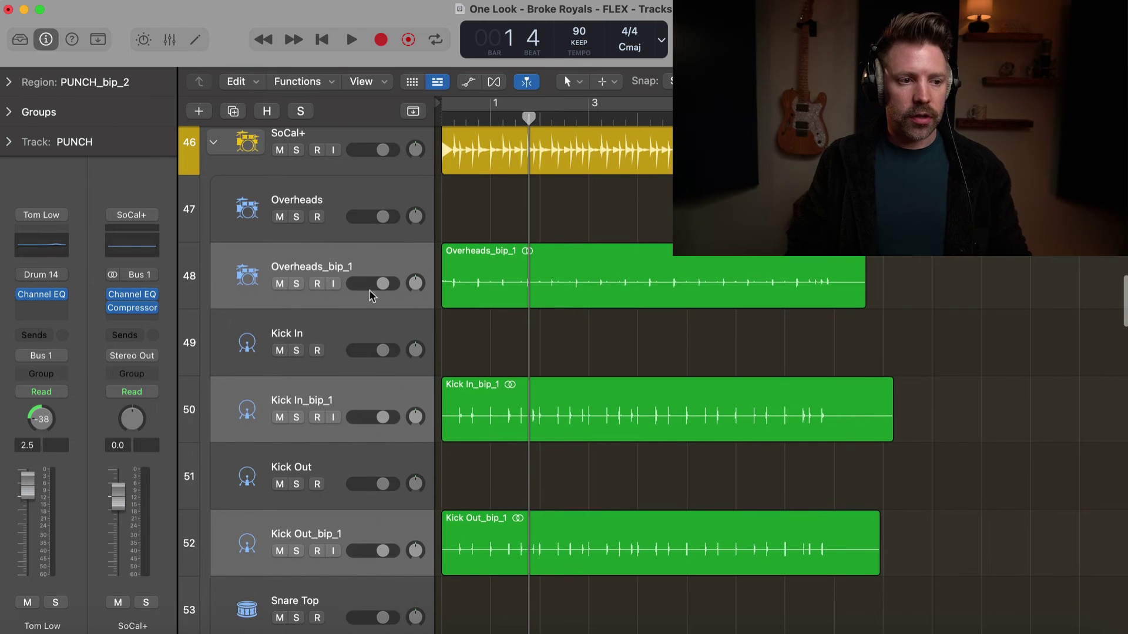
pyautogui.click(348, 268)
pyautogui.click(351, 412)
pyautogui.scroll(-4, 353, 411)
pyautogui.click(344, 424)
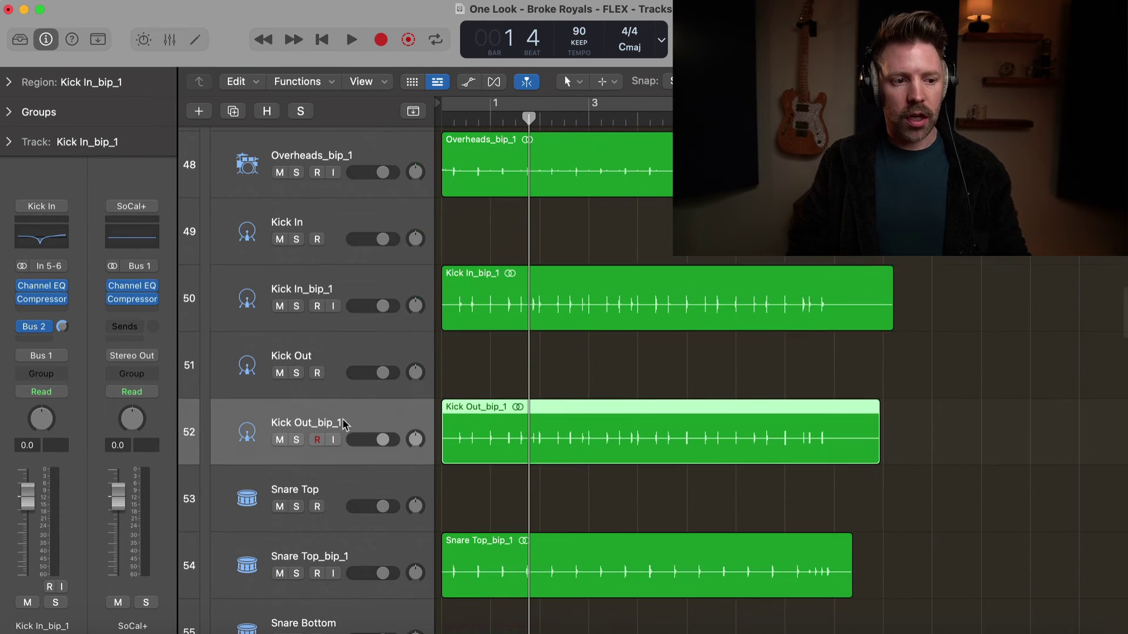
pyautogui.scroll(-4, 344, 434)
pyautogui.click(343, 456)
pyautogui.scroll(-5, 343, 455)
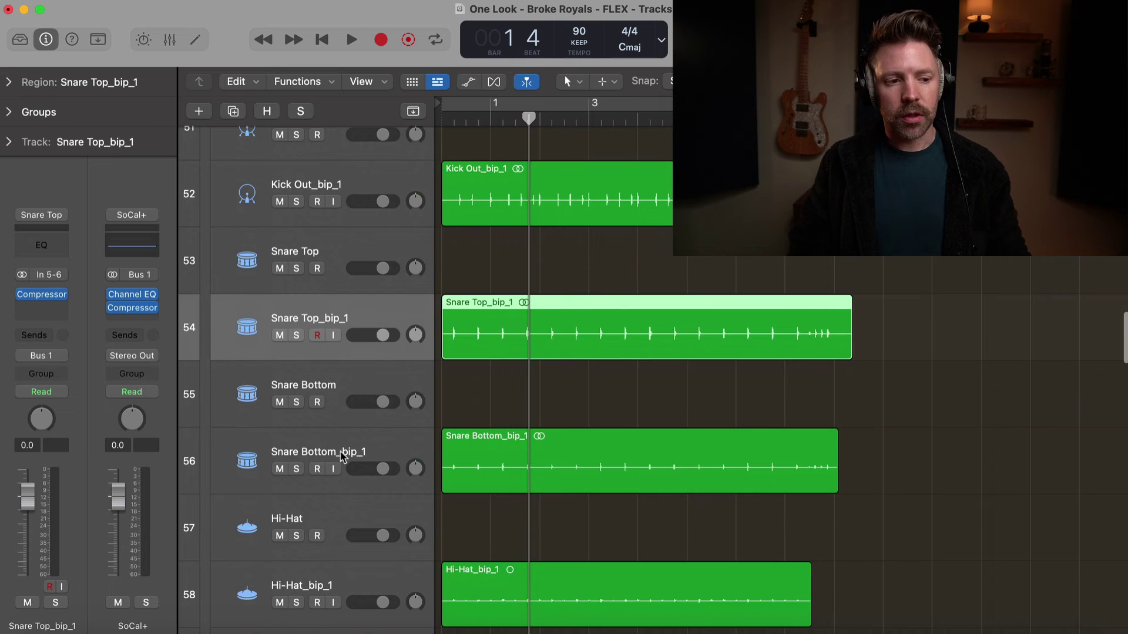
pyautogui.click(340, 450)
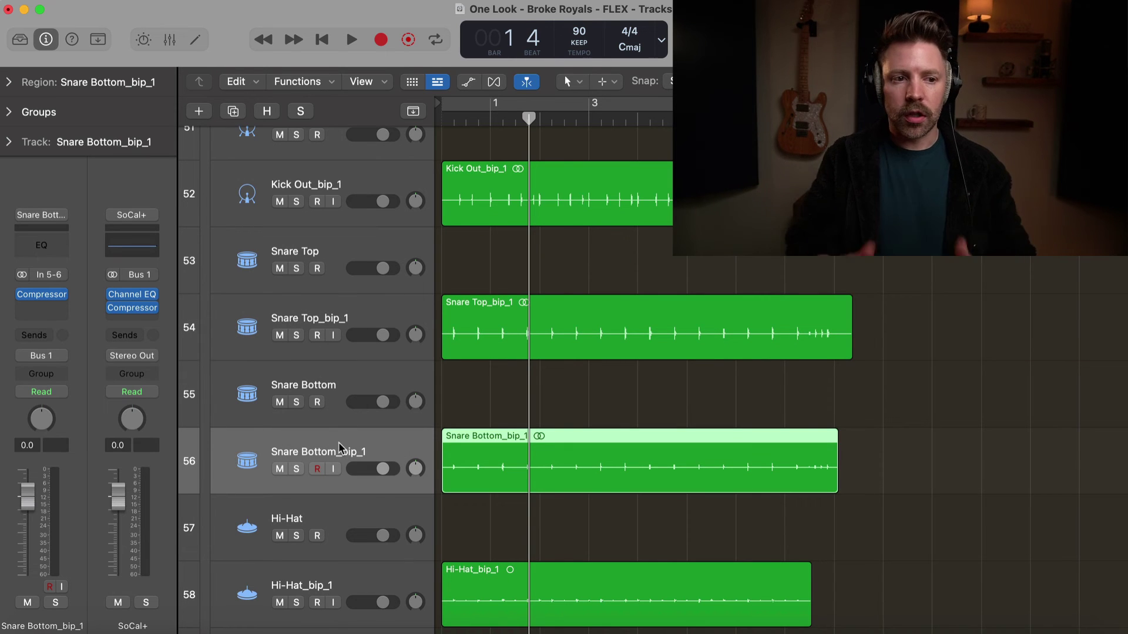
# Scroll through the new drum tracks down to Hi-Hat_bip_1 and Tom Mid_bip_1.
pyautogui.scroll(10, 525, 391)
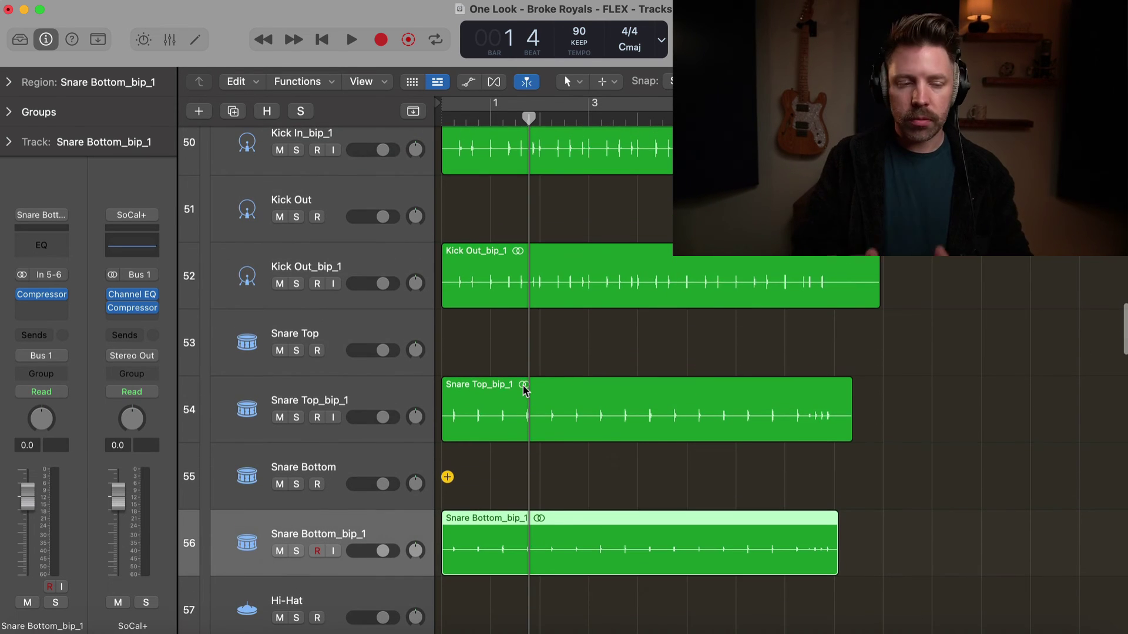
pyautogui.scroll(3, 525, 390)
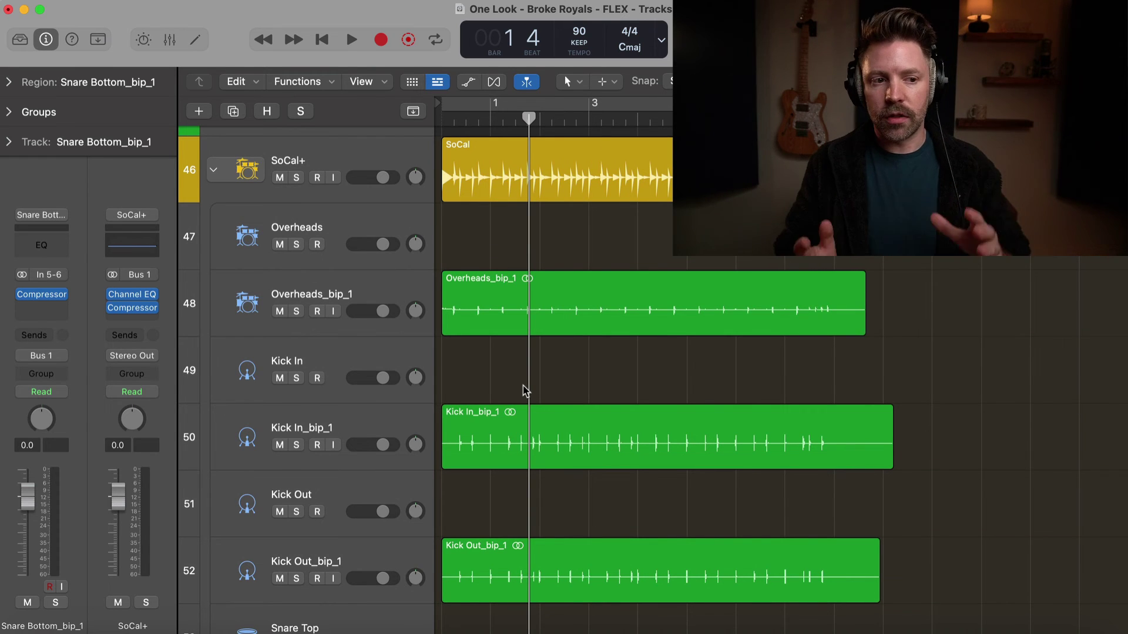
pyautogui.scroll(-1, 524, 391)
pyautogui.scroll(5, 459, 421)
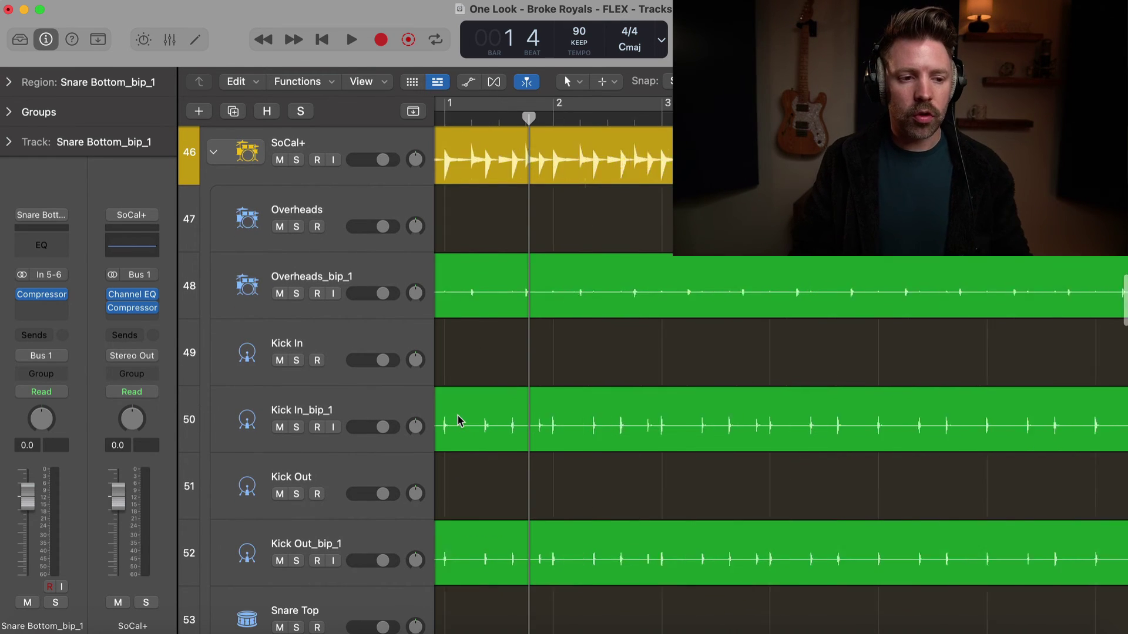
pyautogui.scroll(-8, 502, 411)
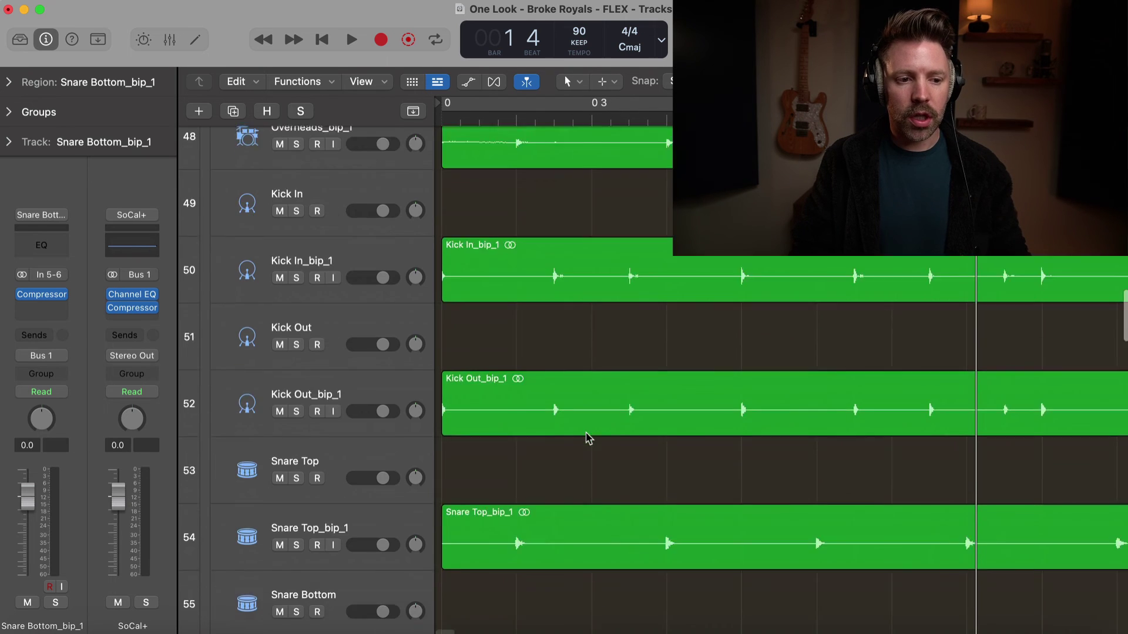
pyautogui.scroll(-8, 523, 464)
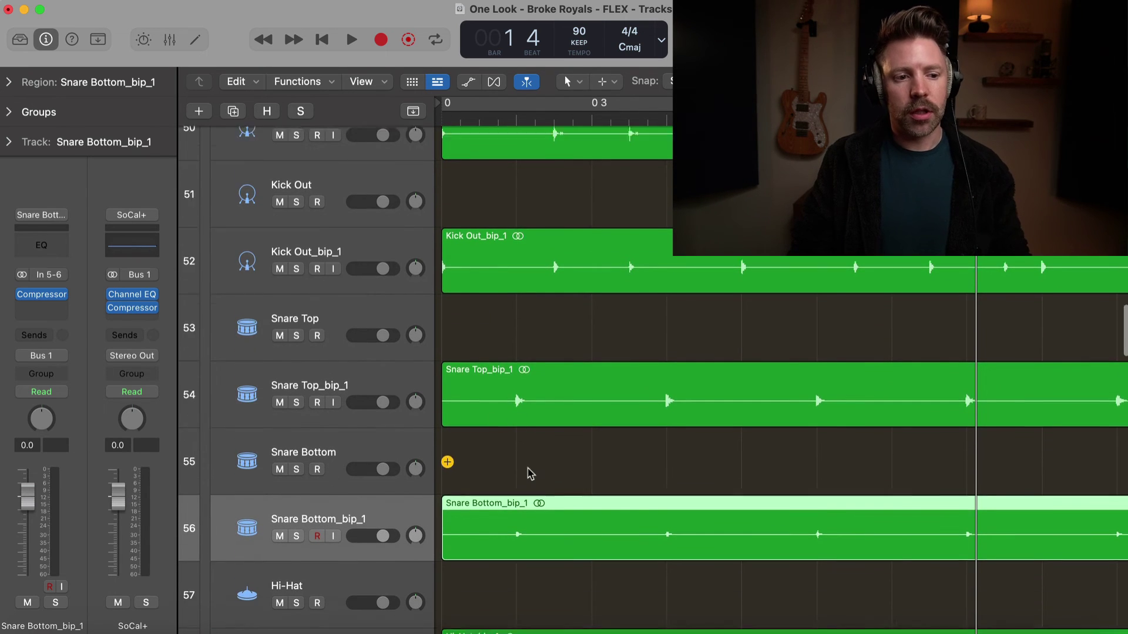
pyautogui.scroll(-3, 528, 471)
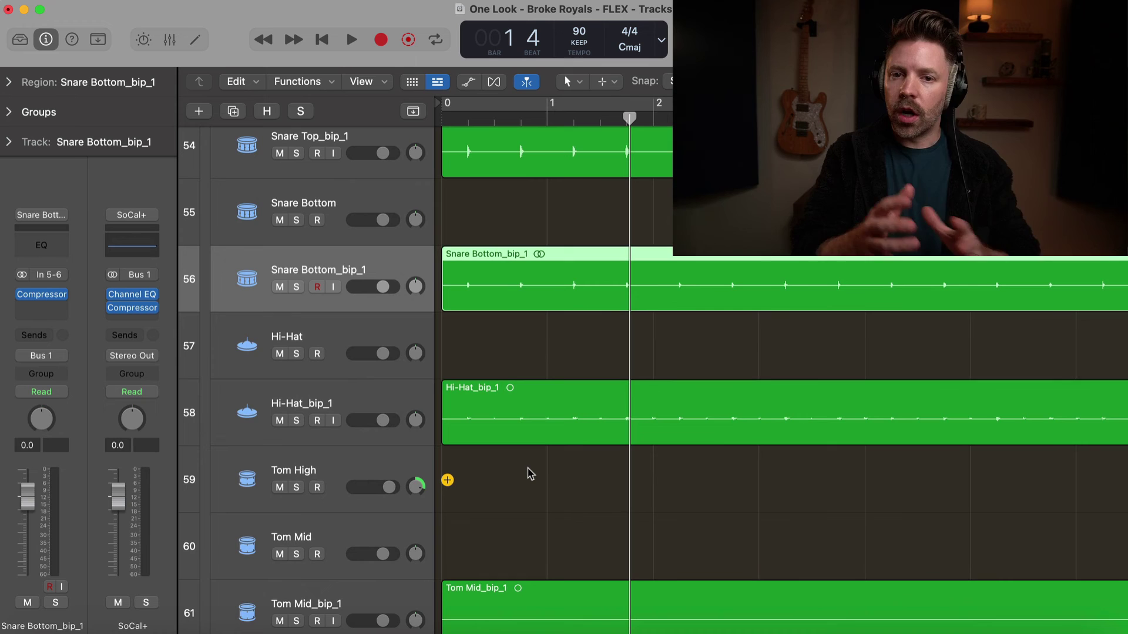